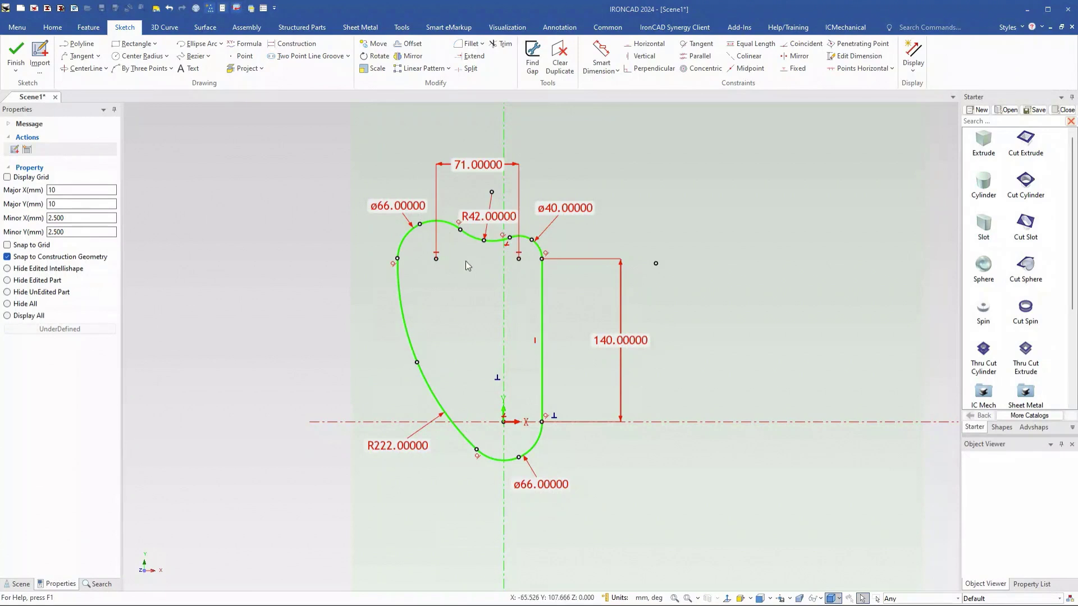
left_click(543, 353)
left_click(563, 288)
left_click(542, 359)
left_click(616, 433)
- Check the automatic geometry constraint settings in the 2D drawing options, leaving them as they are
key("F2")
mouse_move(785, 414)
left_mouse_down()
mouse_move(674, 425)
mouse_move(560, 422)
mouse_move(560, 412)
left_mouse_up()
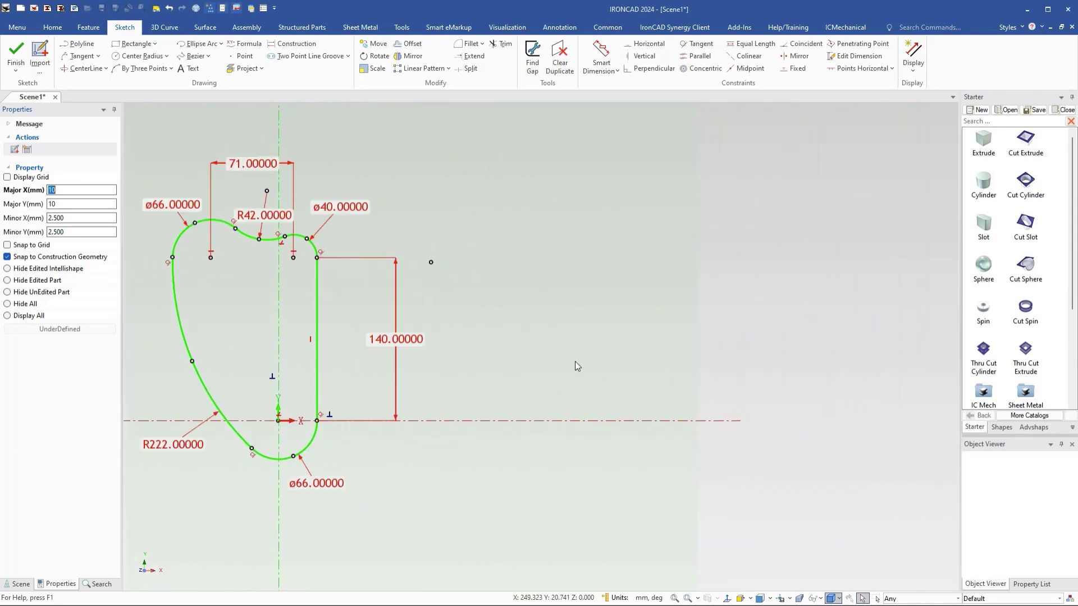
right_click(609, 316)
left_click(674, 441)
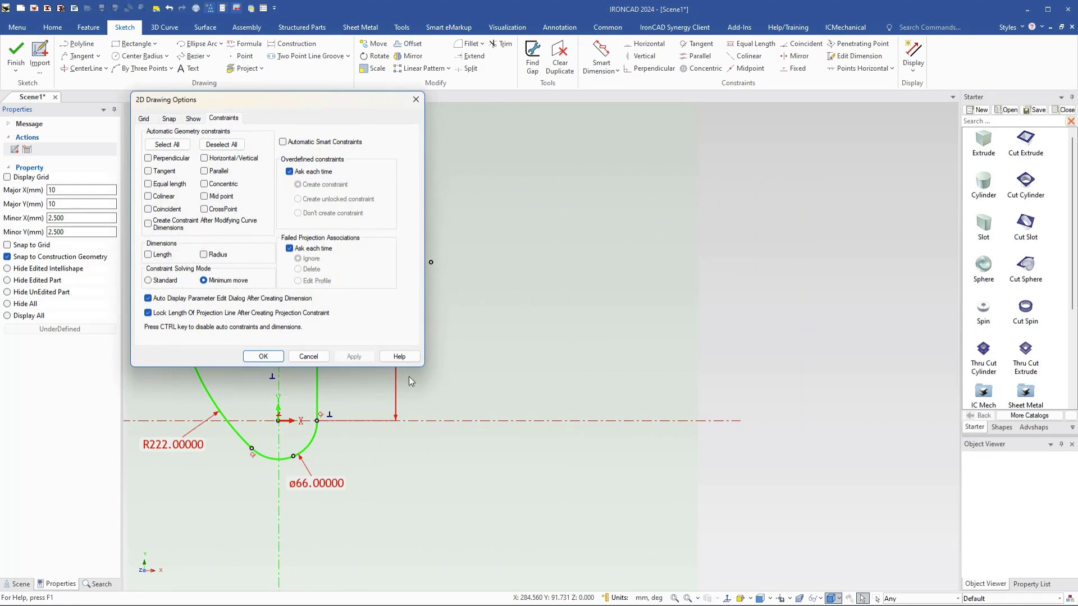
left_click(308, 356)
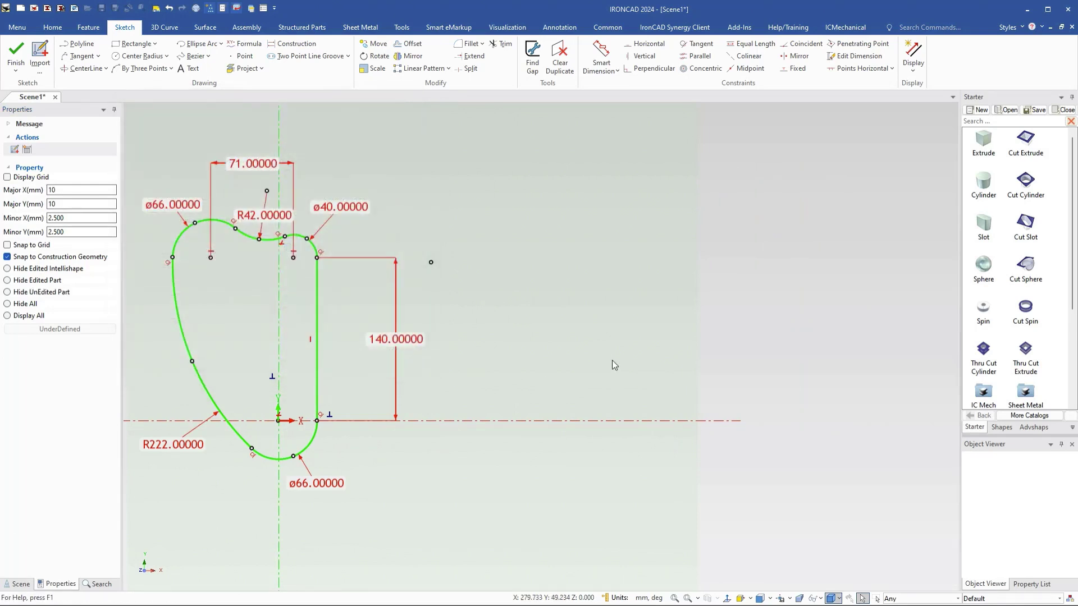
- Draw two circles of 33 mm radius beside the green profile, one centred on the X axis and one above and to its left
left_click(137, 57)
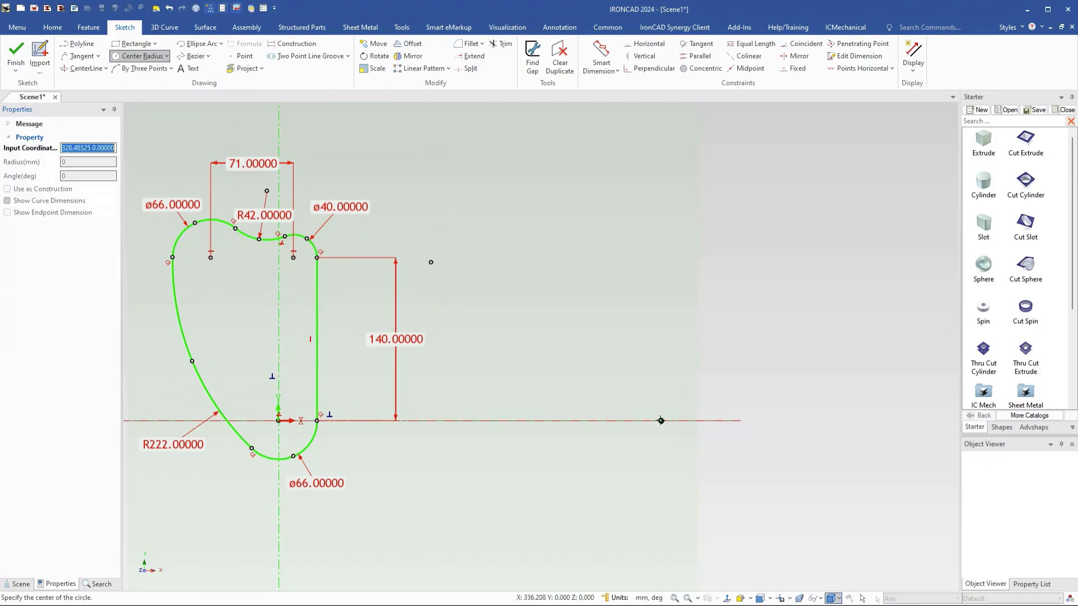
left_click(661, 421)
right_click(701, 445)
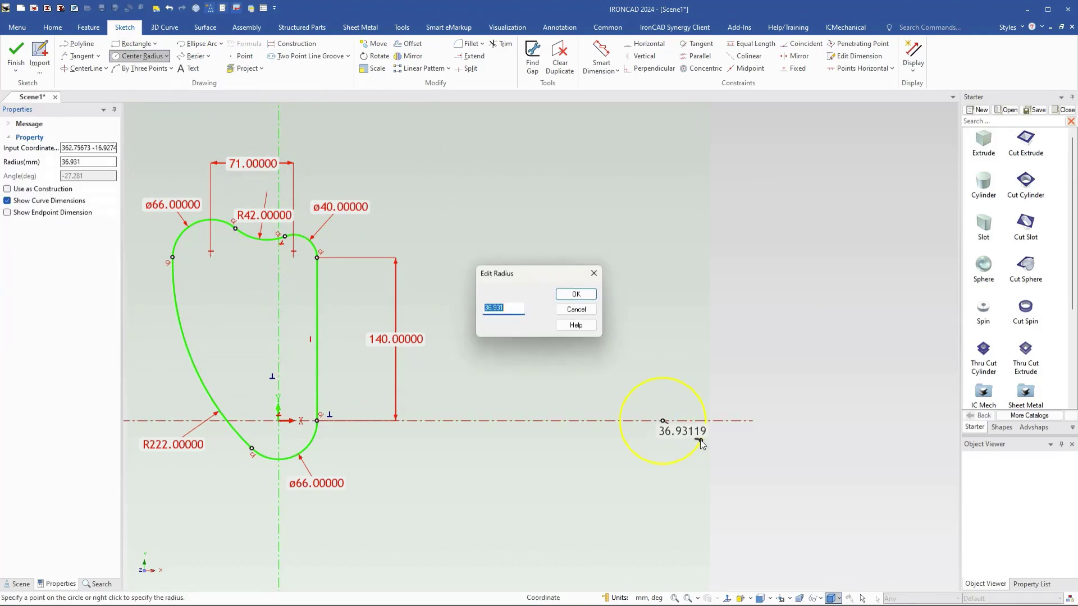
type("33")
key("Return")
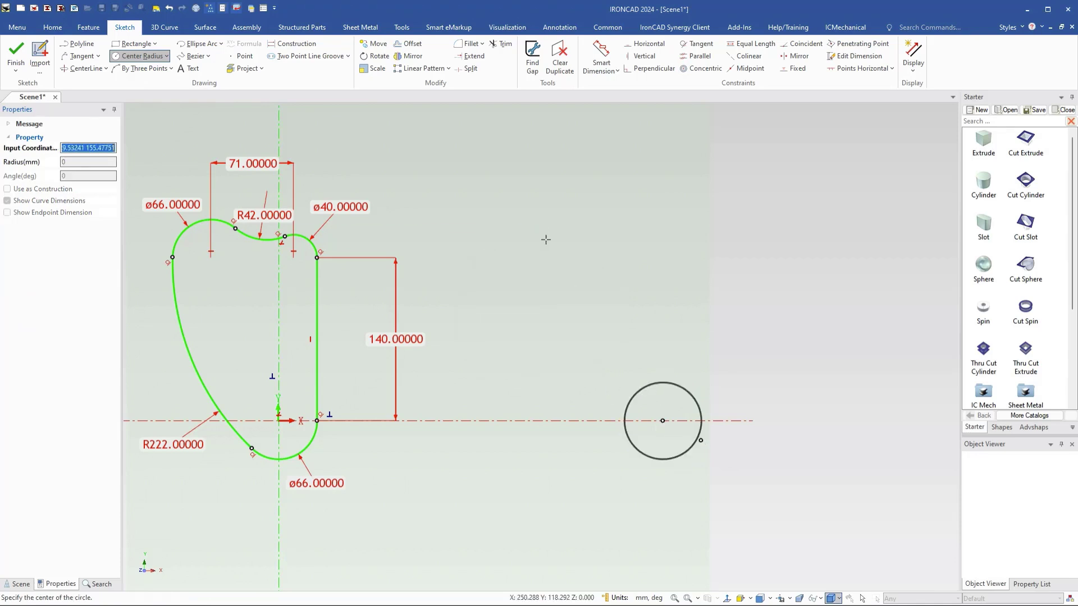
left_click(555, 232)
right_click(579, 266)
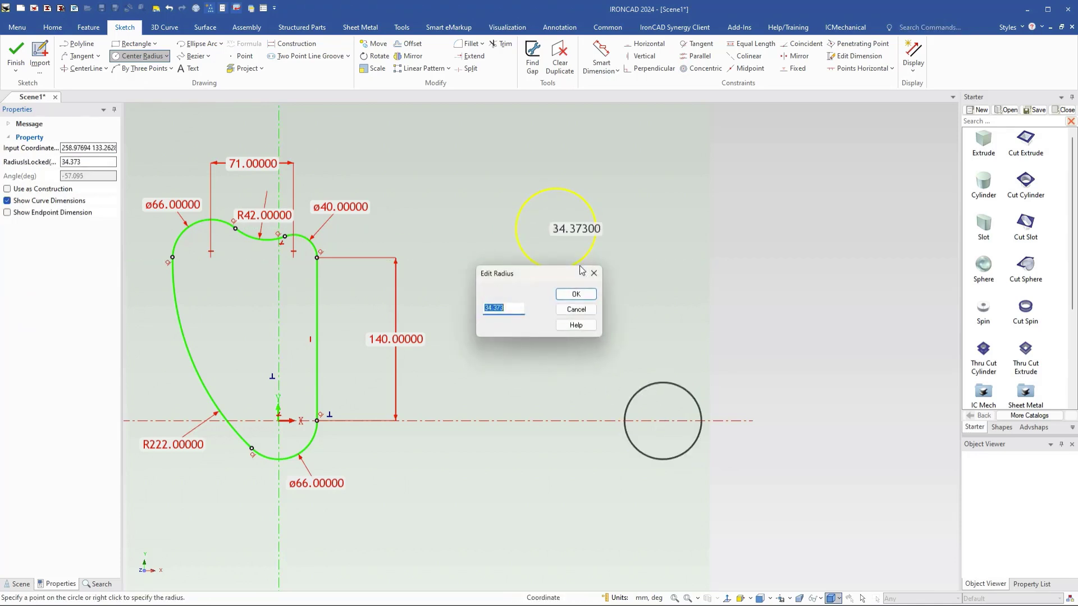
key("Return")
- Draw a circle of 20 mm radius to the right of the upper circle and move it level with that circle's center
left_click(703, 221)
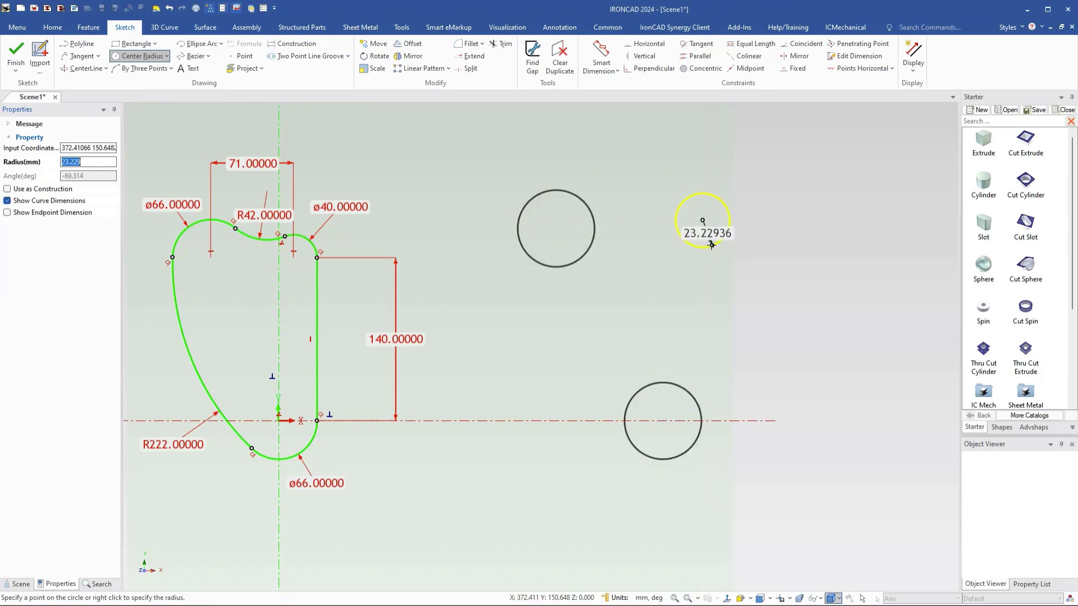
right_click(711, 248)
type("21")
key("Return")
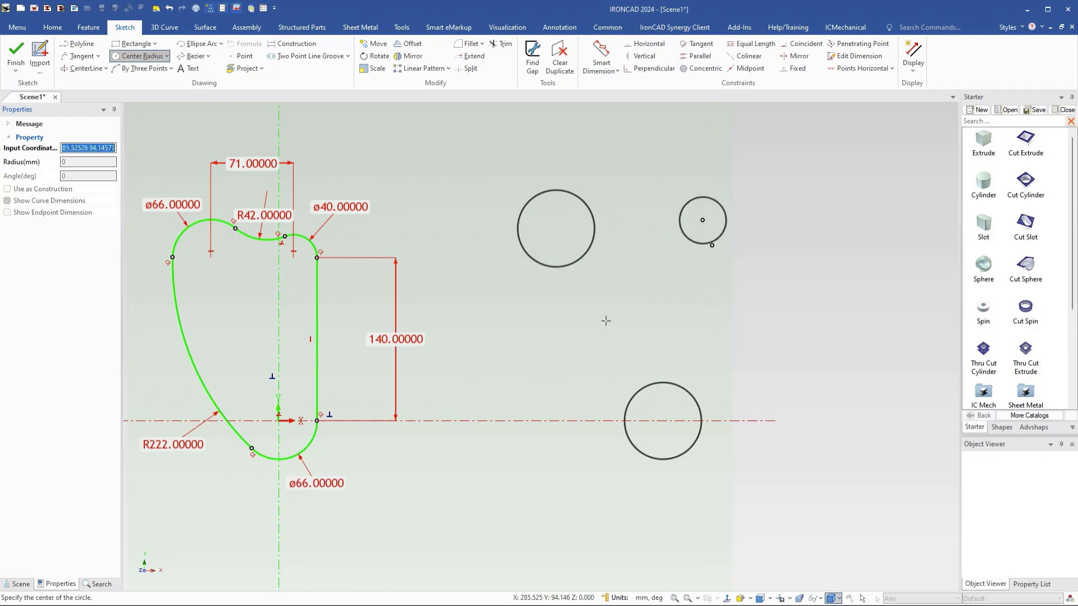
key("Escape")
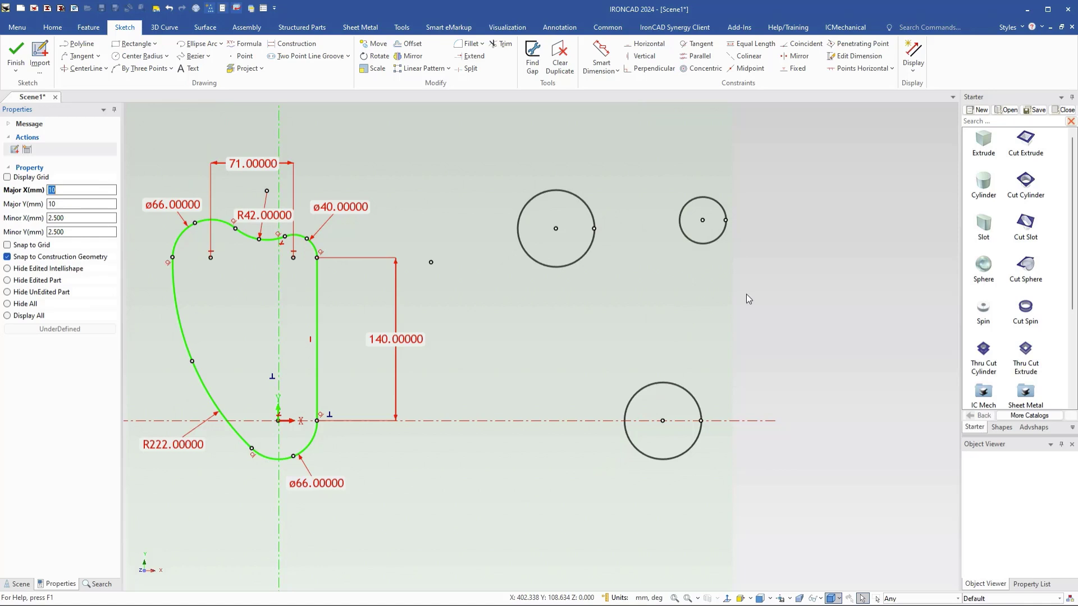
left_click_drag(702, 220, 687, 228)
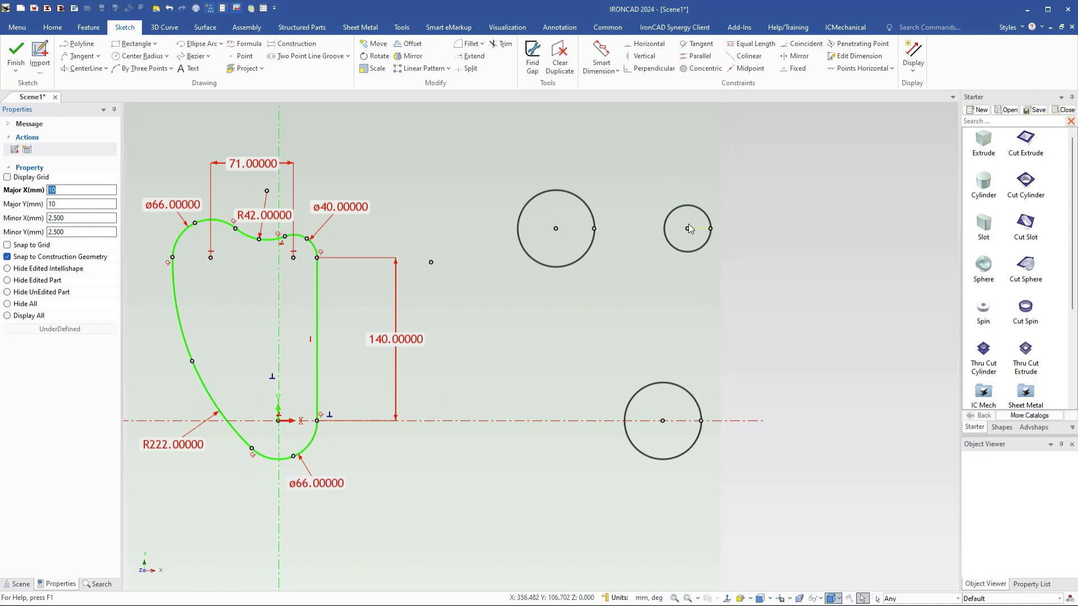
mouse_move(694, 229)
left_mouse_down()
mouse_move(663, 228)
mouse_move(705, 228)
mouse_move(680, 229)
left_mouse_up()
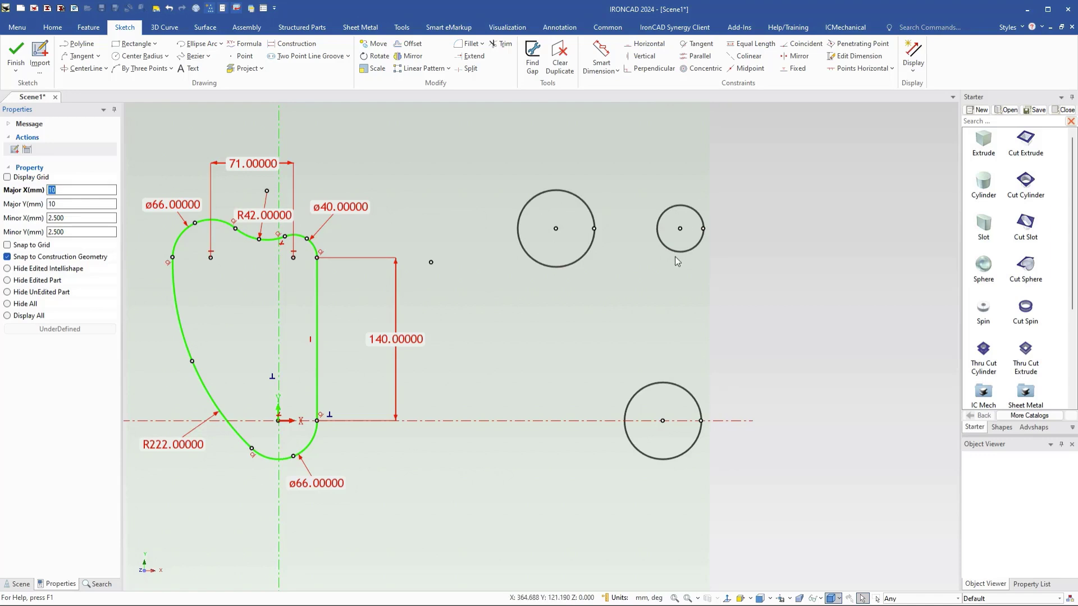
- Add a smart dimension of 40 mm to the small circle's diameter
left_click(607, 27)
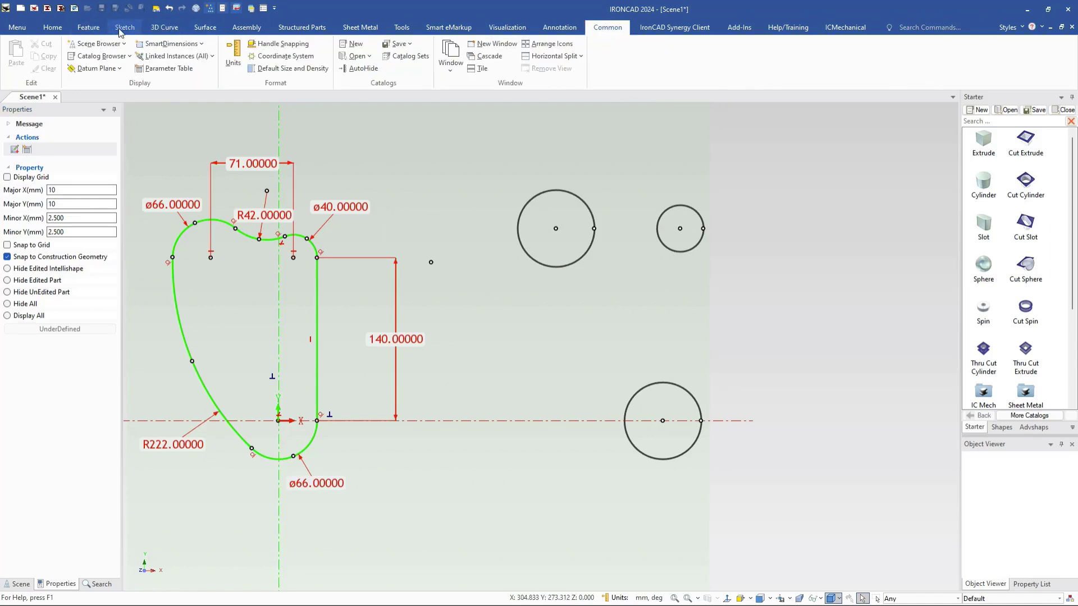
left_click(123, 28)
left_click(601, 57)
left_click(696, 213)
left_click(711, 169)
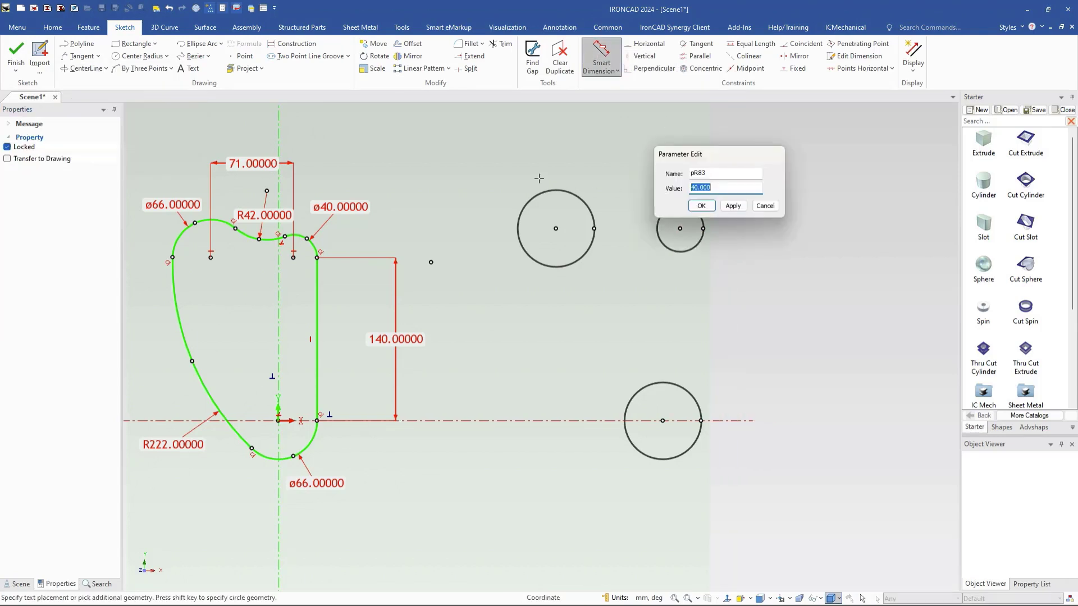
left_click(700, 206)
- Add 66 mm diameter dimensions to the upper and lower large circles
left_click(533, 197)
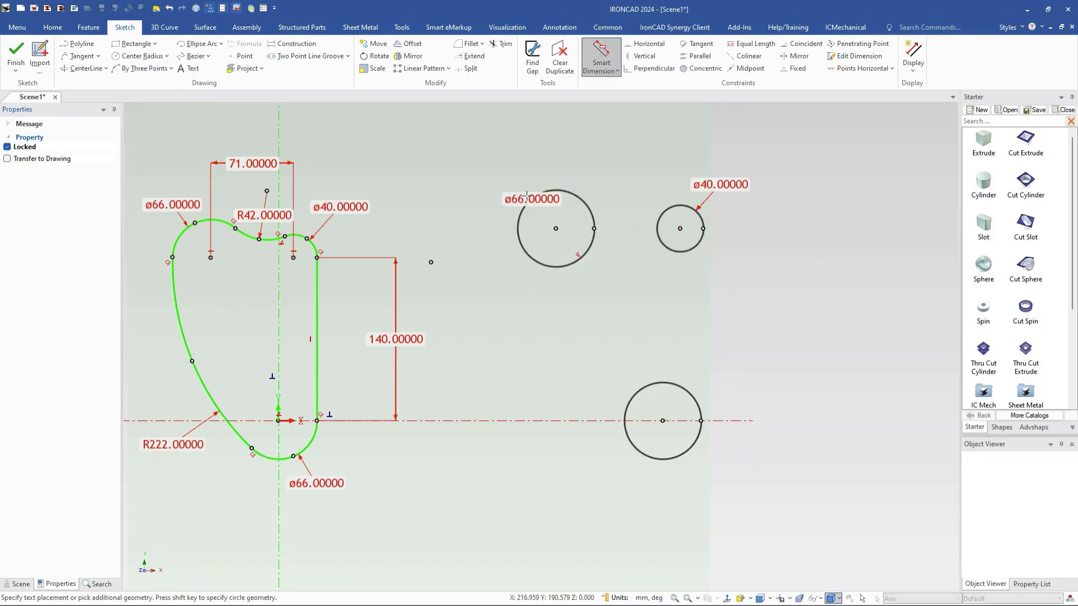
left_click(511, 176)
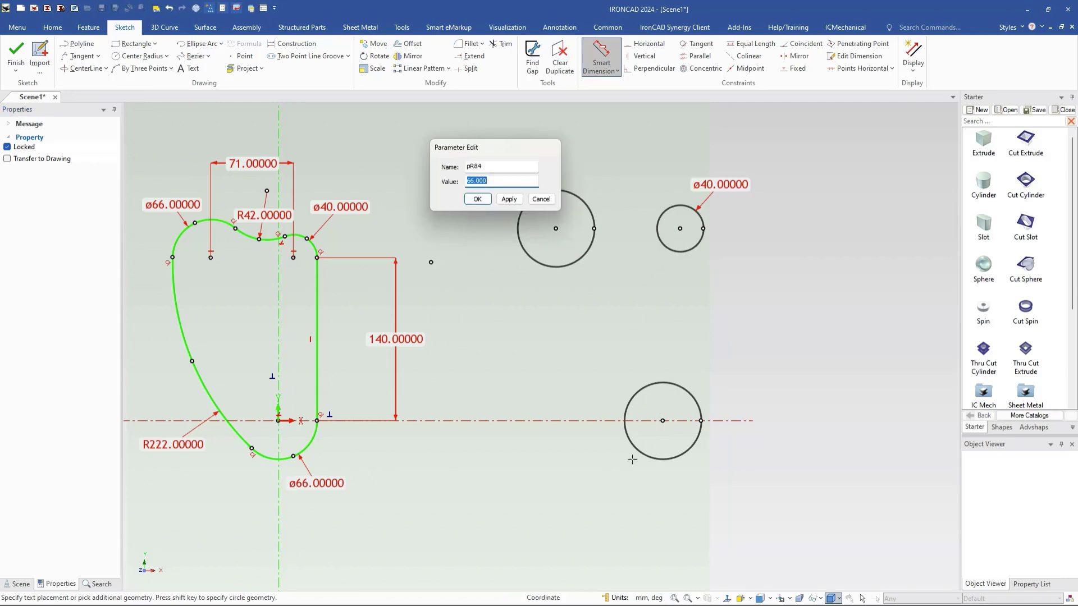
left_click(477, 199)
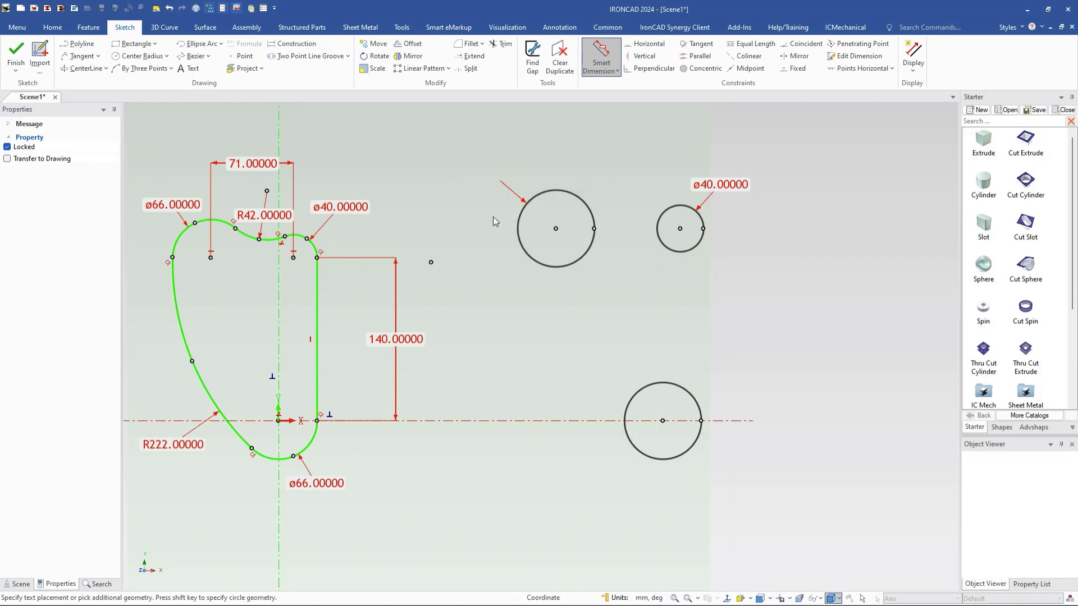
left_click(643, 455)
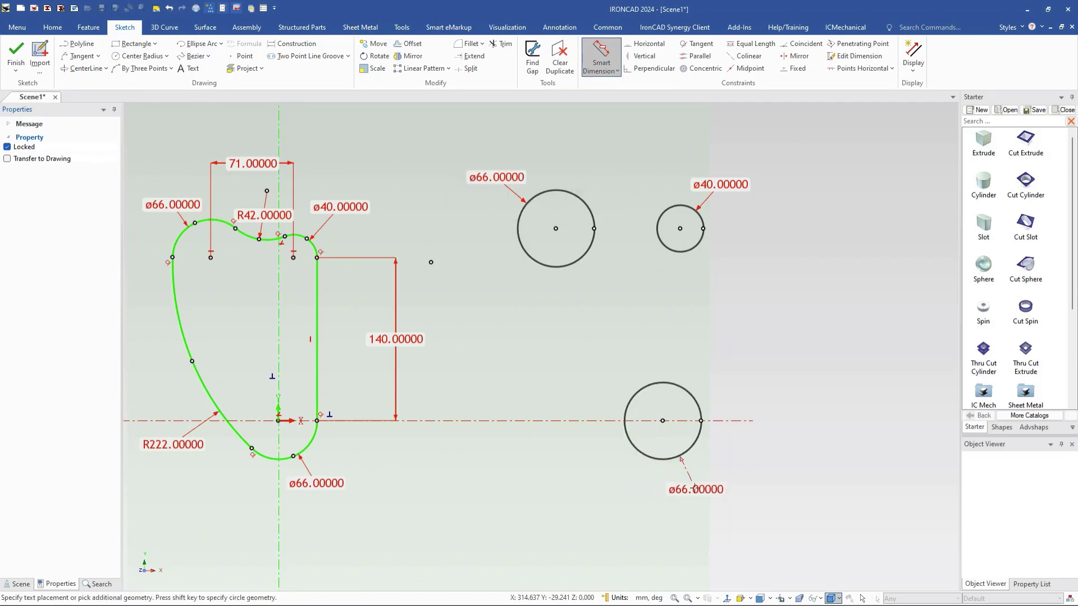
left_click(725, 489)
left_click(677, 511)
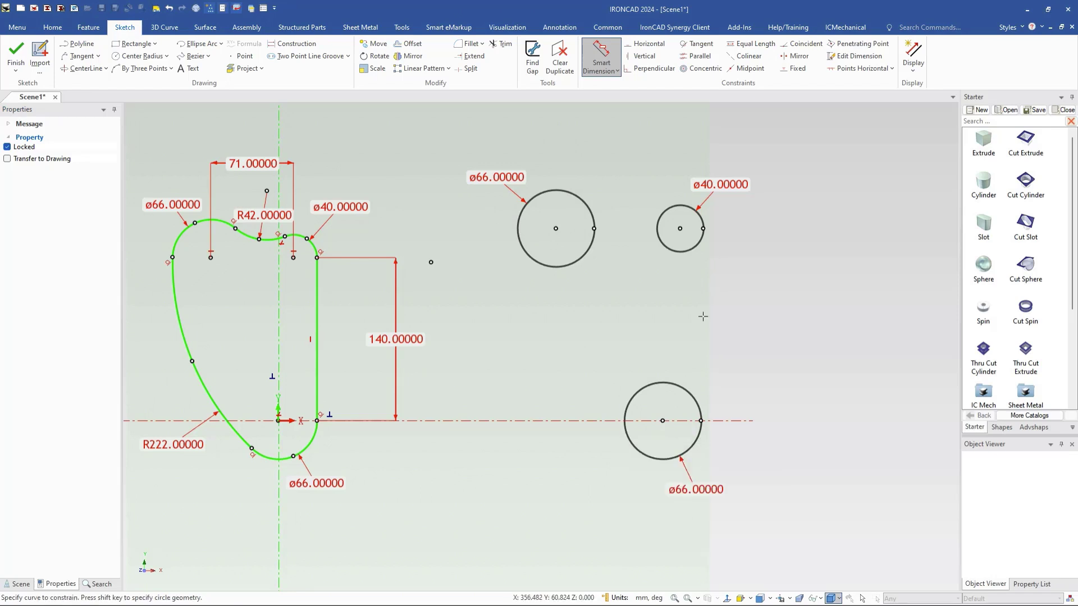
- Draw a three-point arc of about 159 mm radius along the left side, joining the upper and lower large circles
left_click(141, 68)
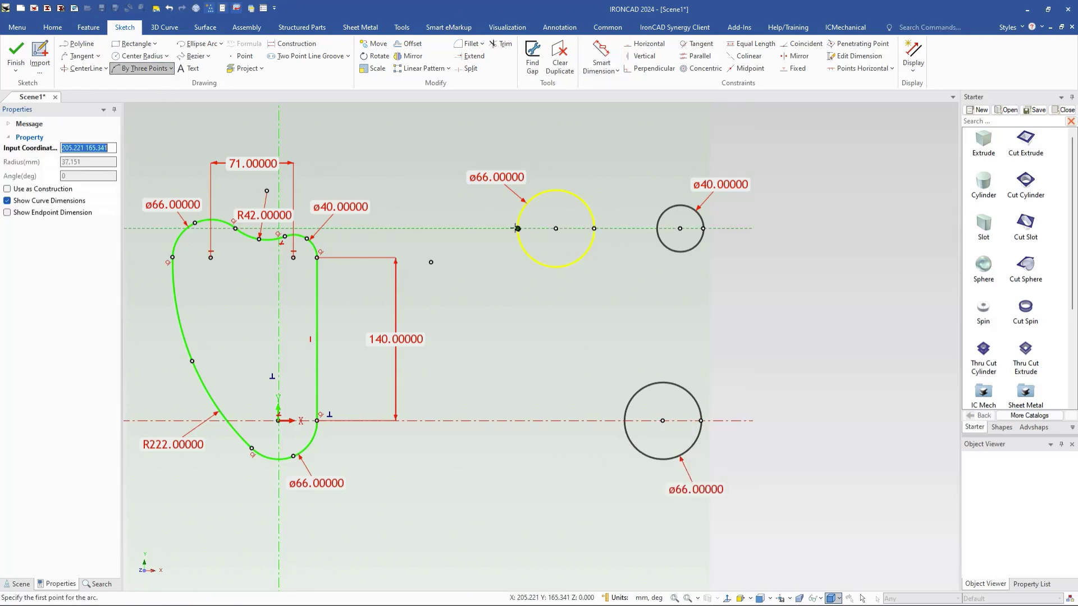
left_click(517, 228)
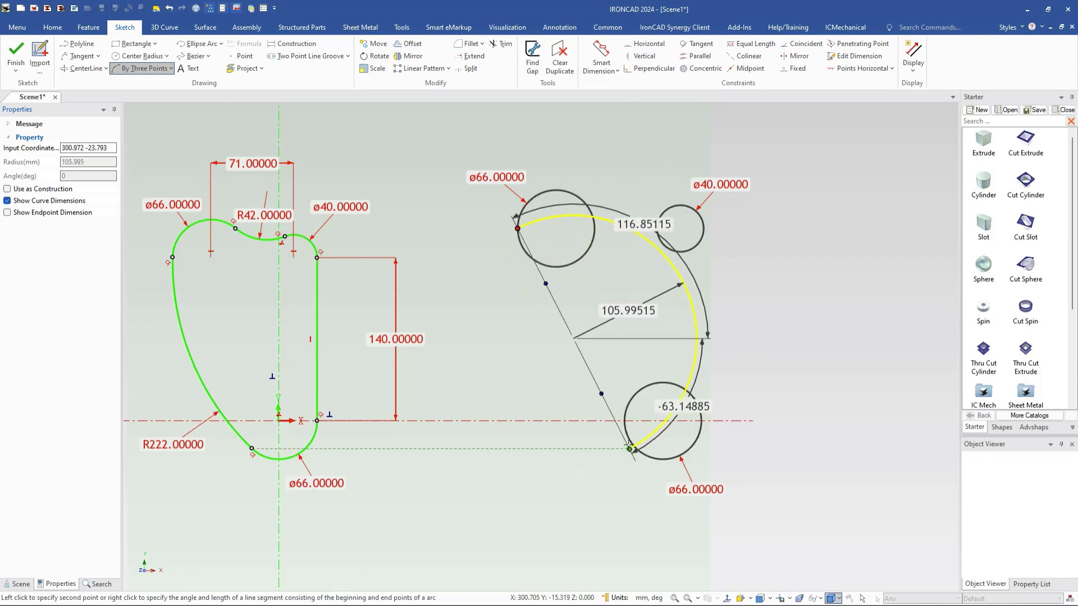
left_click(629, 449)
left_click(593, 422)
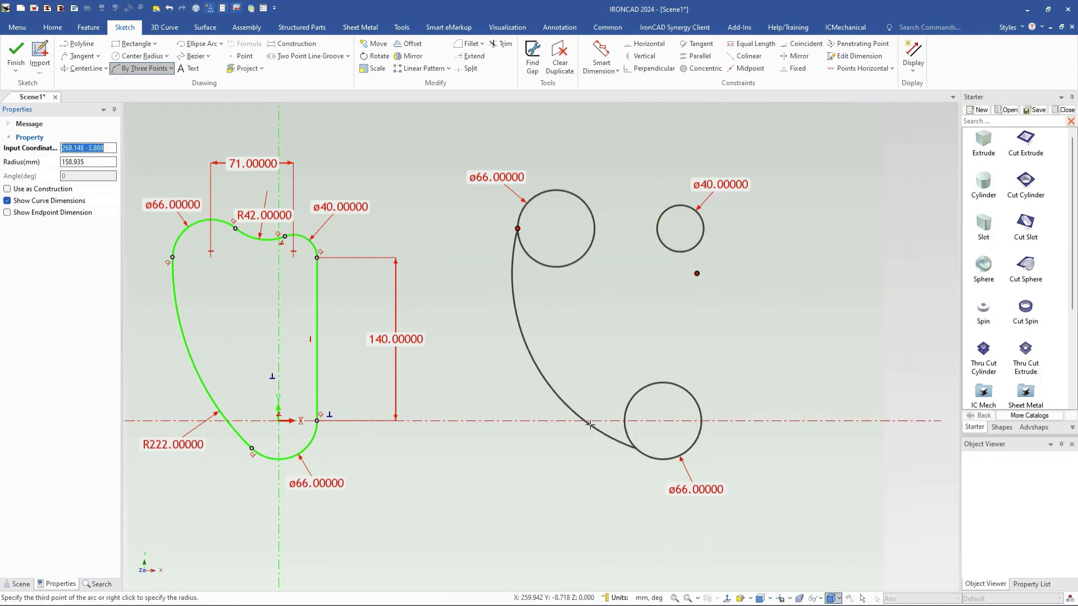
- Draw a downward-curving three-point arc of about 102 mm radius joining the tops of the upper large circle and the small circle
left_click(577, 196)
left_click(680, 205)
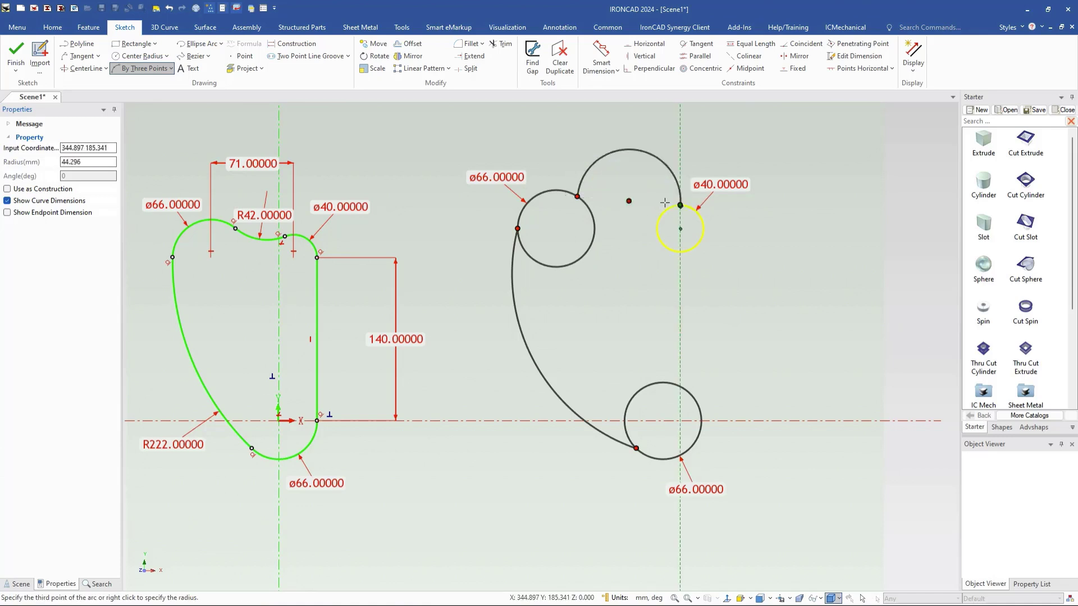
left_click(629, 212)
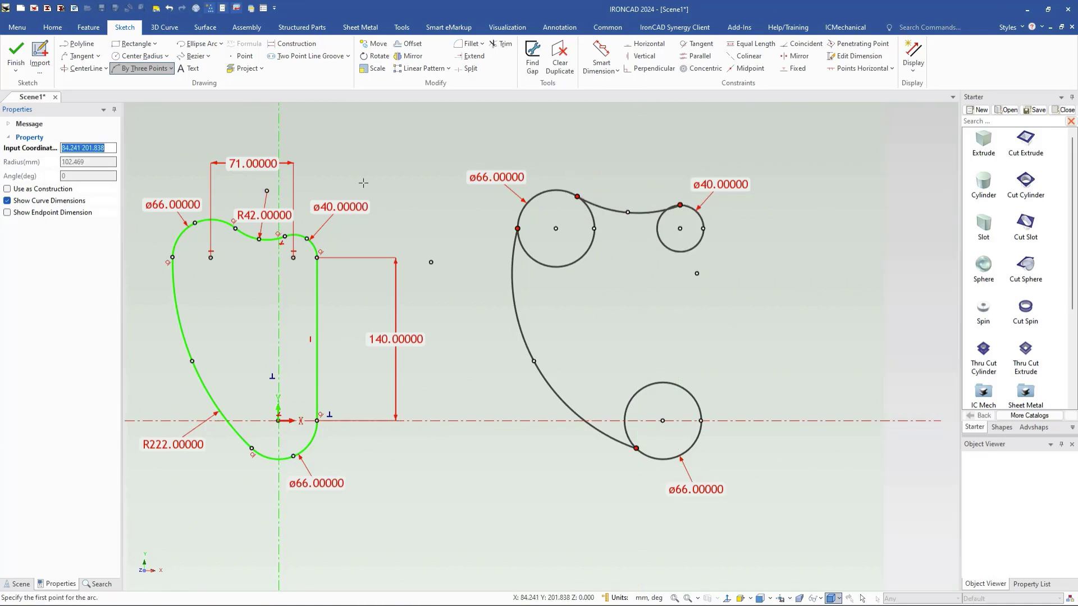
- Draw a tangent line from the small circle's right side down to the lower circle's right side on the X axis
left_click(81, 56)
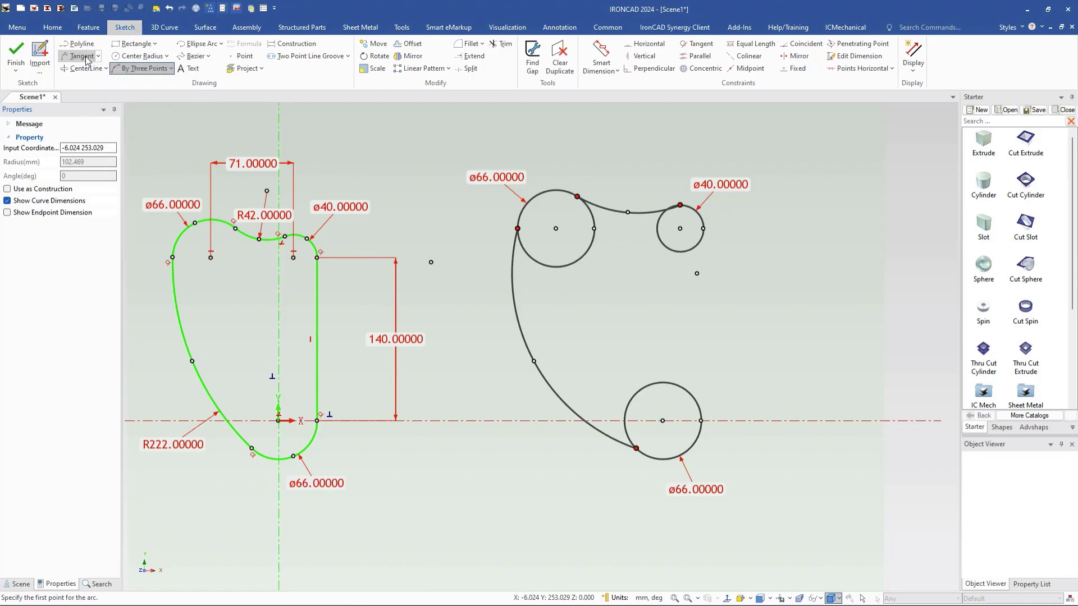
left_click(702, 237)
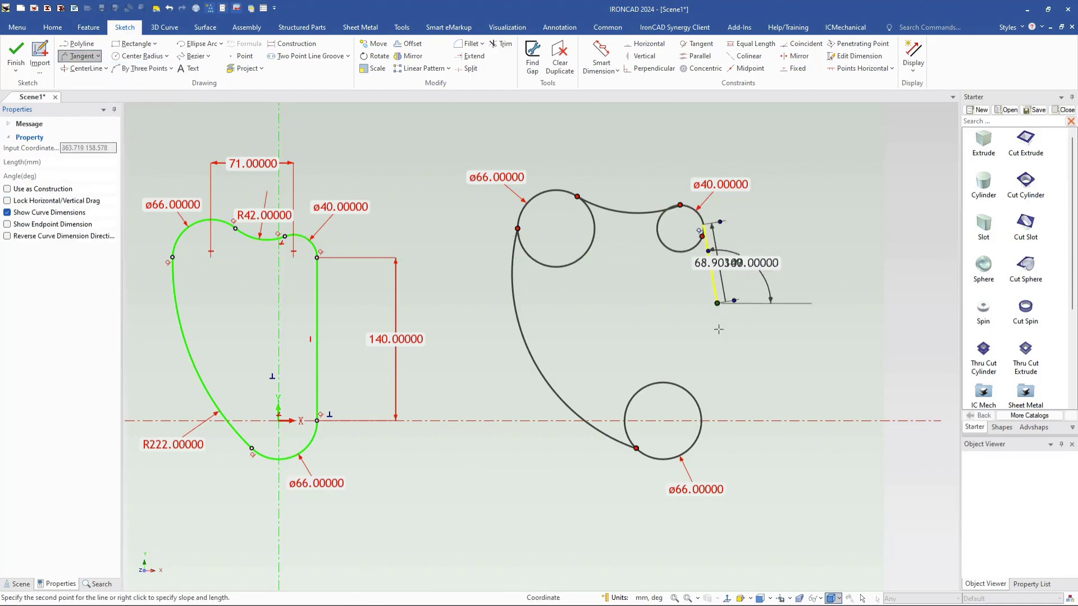
left_click(702, 421)
key("Escape")
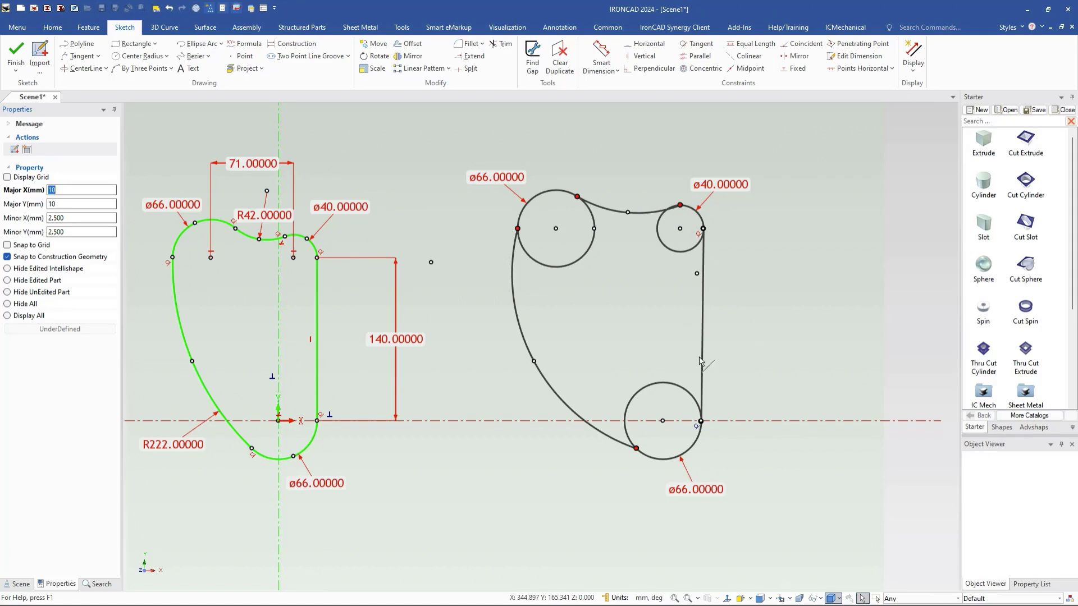
- Constrain the top connecting arc tangent to the small circle and to the upper large circle
left_click(703, 264)
left_click(699, 44)
left_click(657, 211)
left_click(660, 219)
left_click(584, 205)
left_click(585, 199)
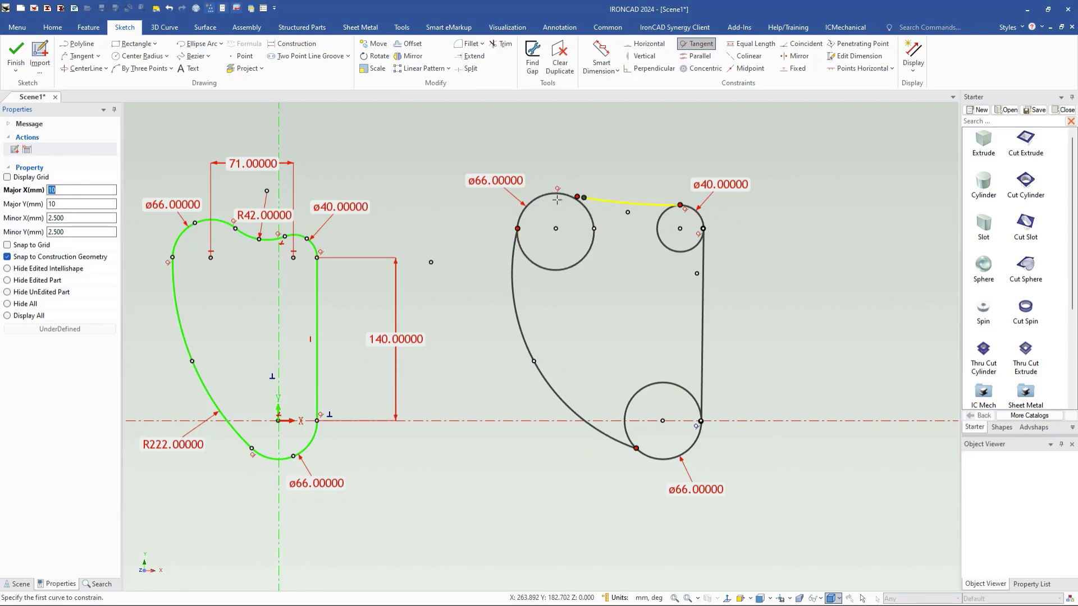
- Constrain the long left arc tangent to both the upper and lower large circles
left_click(519, 244)
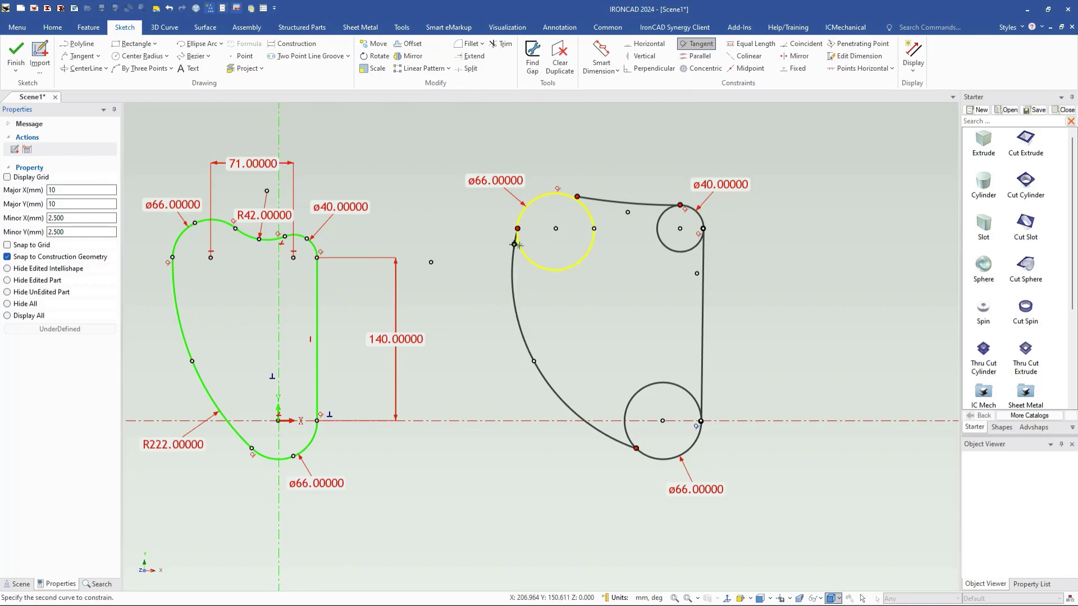
left_click(515, 245)
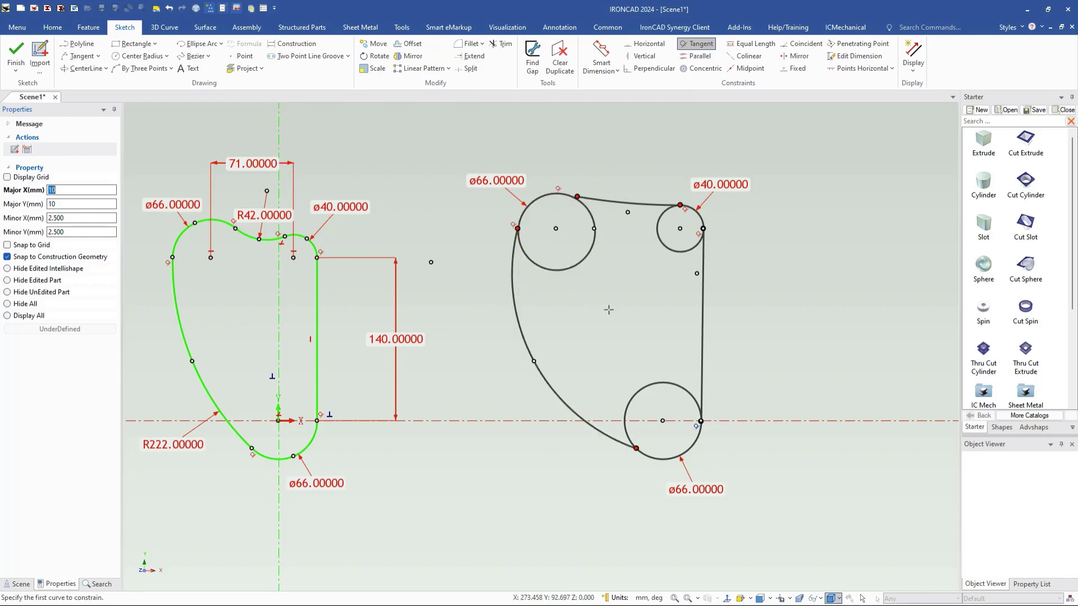
left_click(615, 440)
left_click(625, 417)
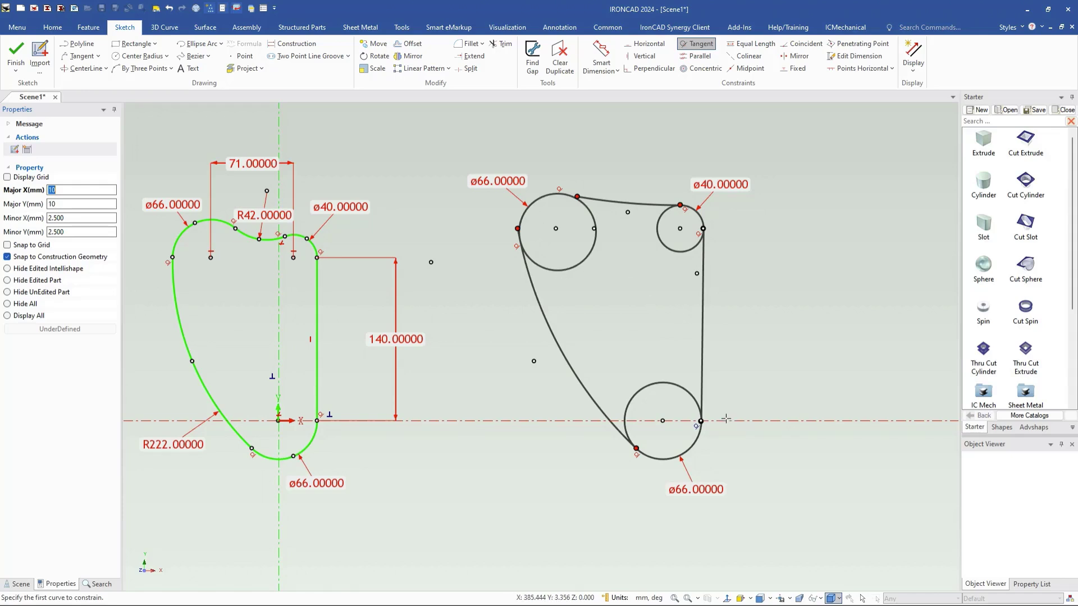
- Constrain the right-hand line tangent to the lower large circle and end the constraint command
left_click(691, 398)
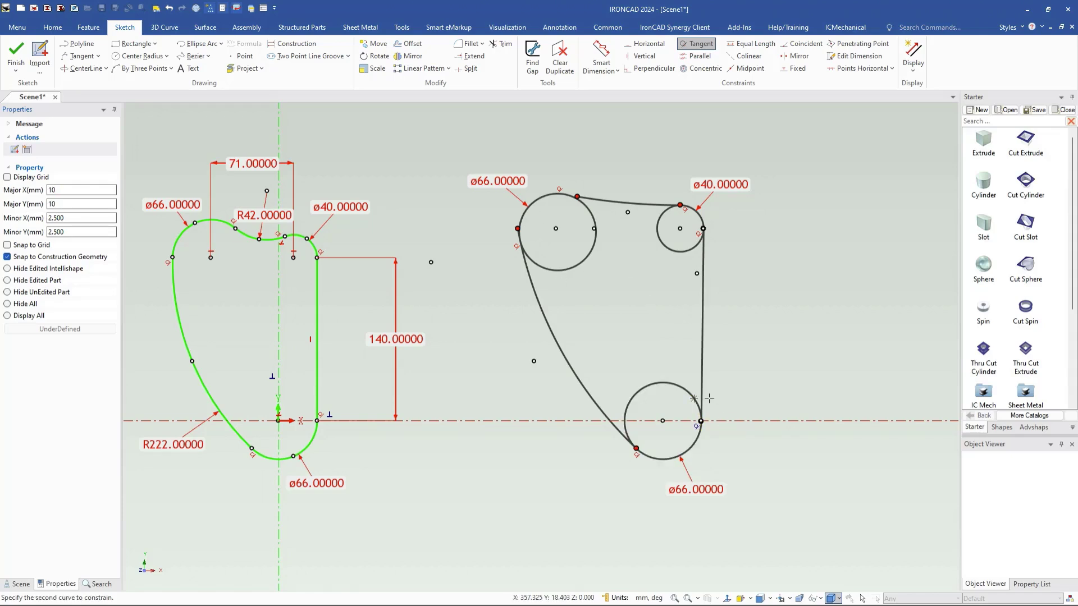
left_click(702, 397)
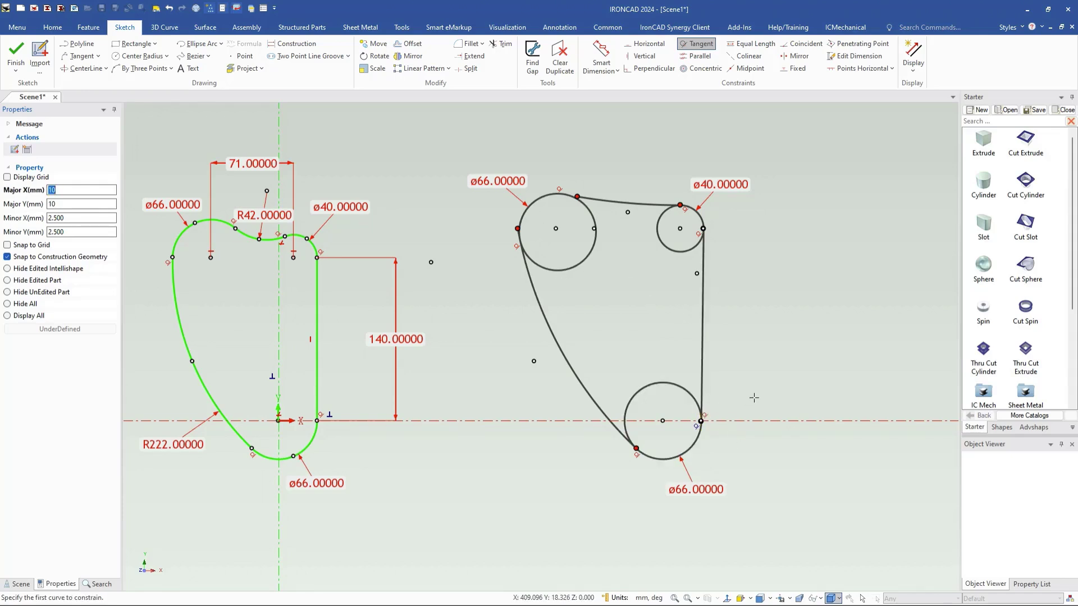
scroll(759, 397, "up", 2)
key("Escape")
scroll(627, 257, "down", 1)
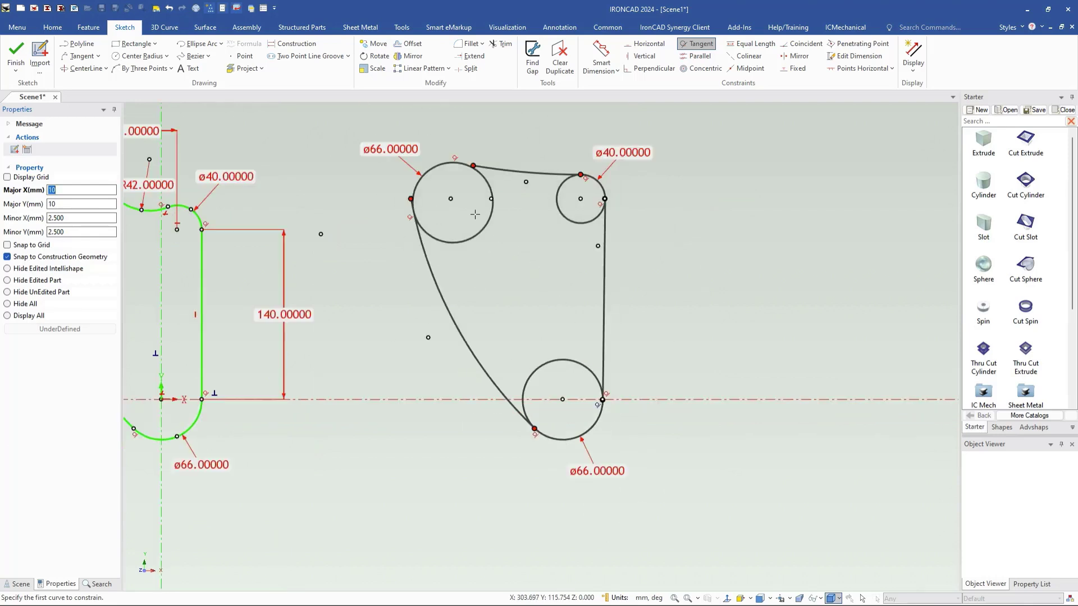
- Dimension the vertical distance between the centers of the small circle and the lower large circle as 140 mm
left_click(601, 56)
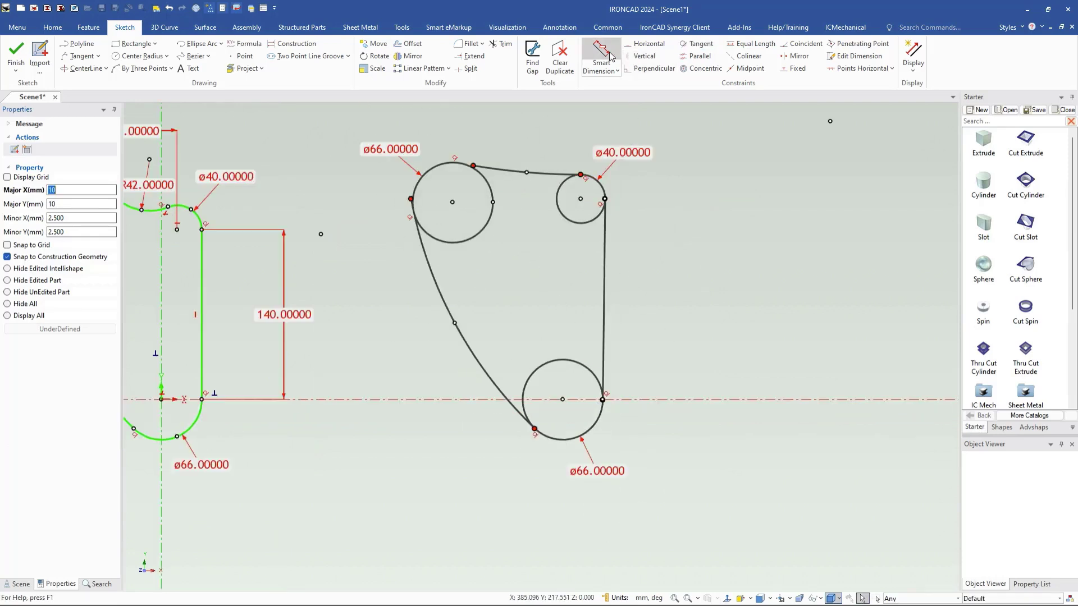
left_click(589, 220)
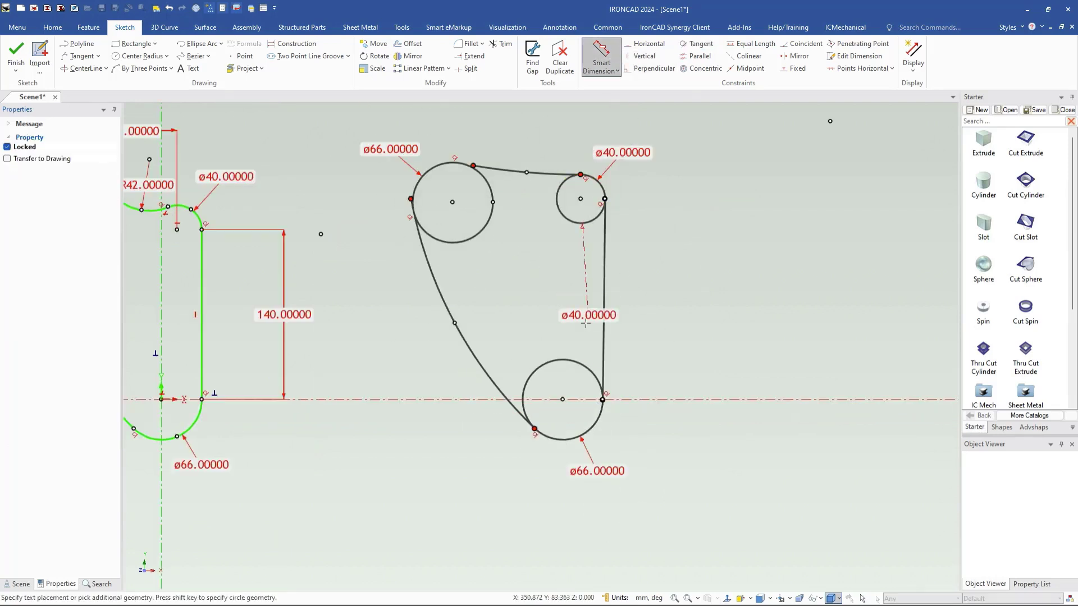
left_click(580, 363)
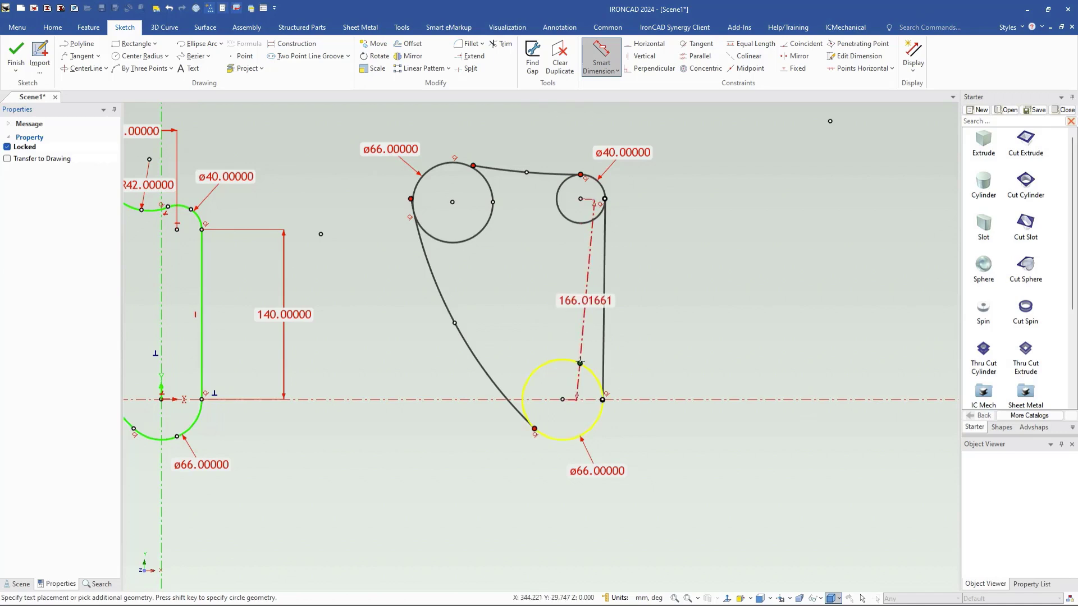
left_click(682, 302)
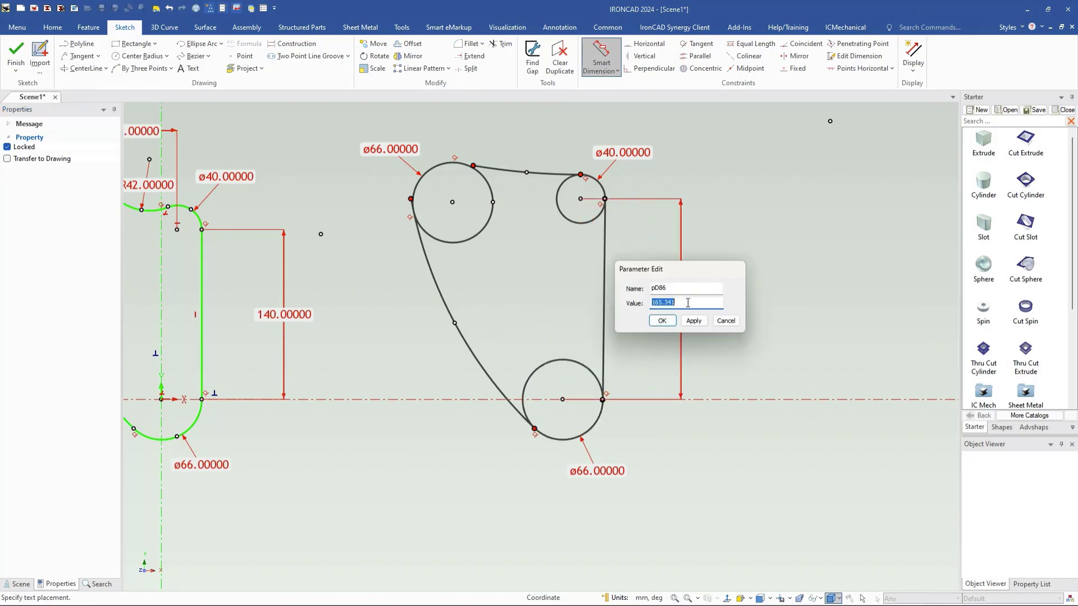
type("140")
key("Return")
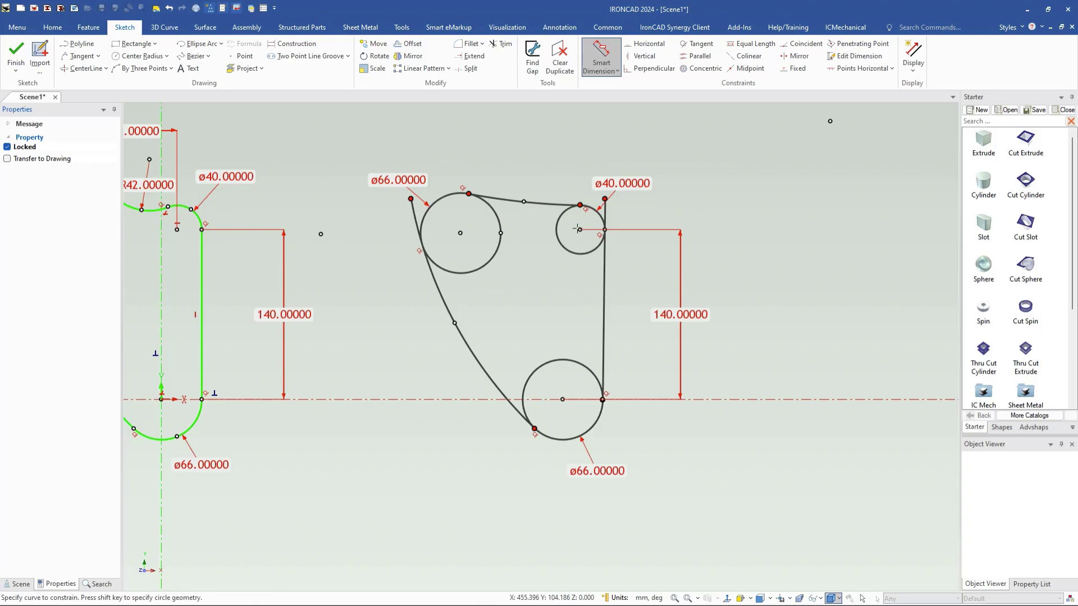
- Align the centers of the small circle and the upper large circle with a Points Horizontal constraint
left_click(859, 68)
left_click(581, 229)
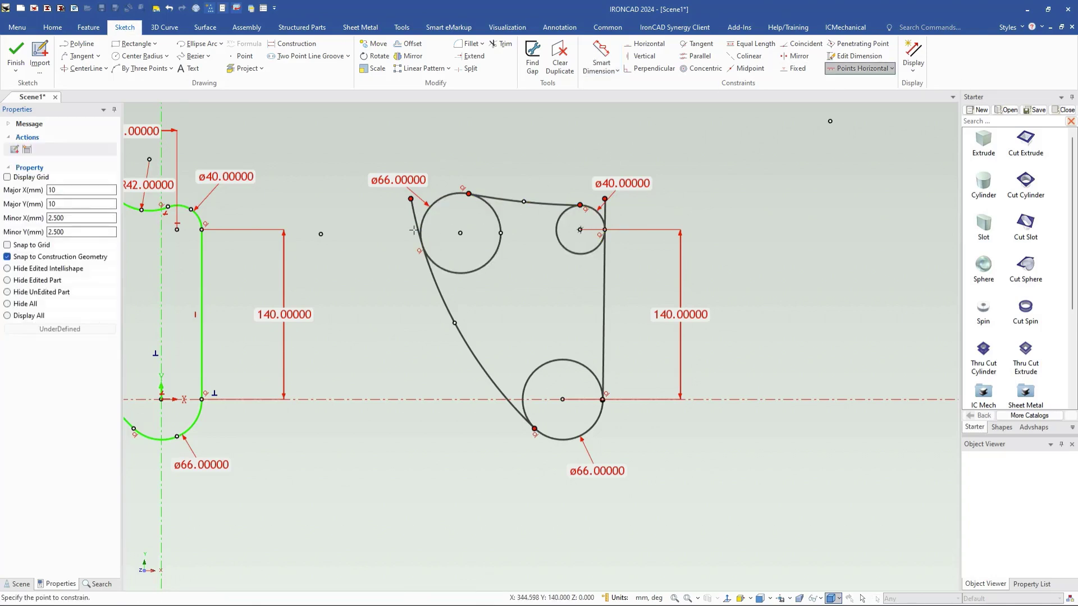
left_click(460, 232)
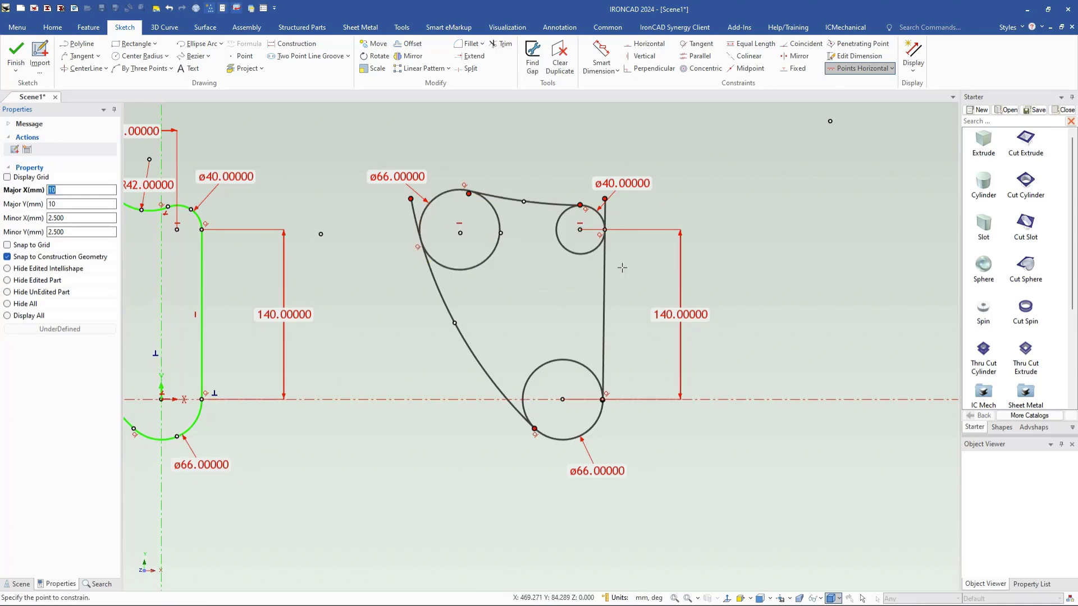
- Dimension the horizontal distance between the centers of the upper large circle and the small circle as 71 mm
left_click(595, 63)
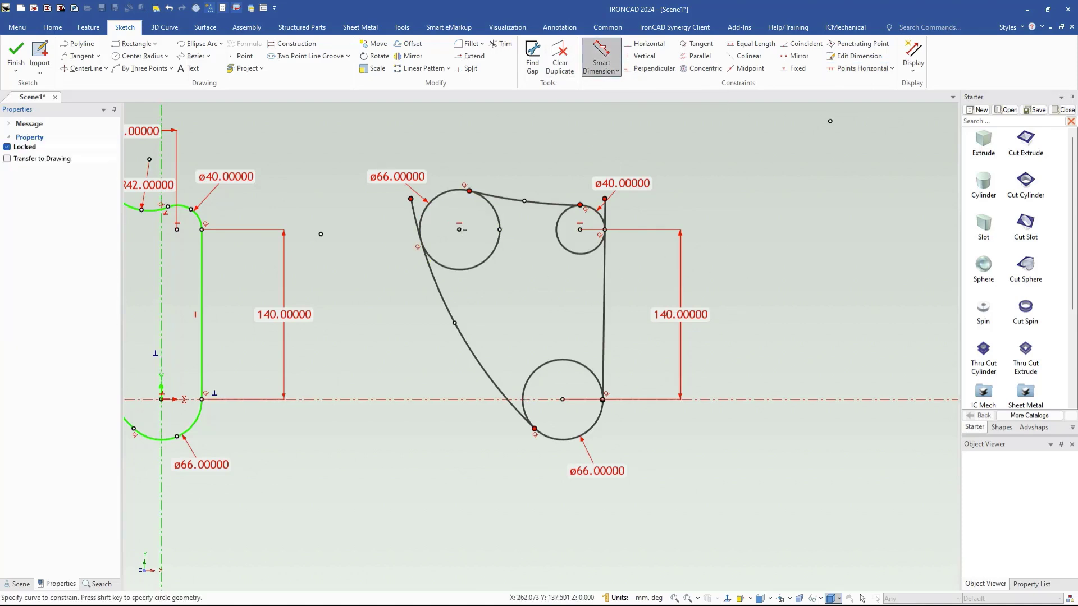
left_click(497, 213)
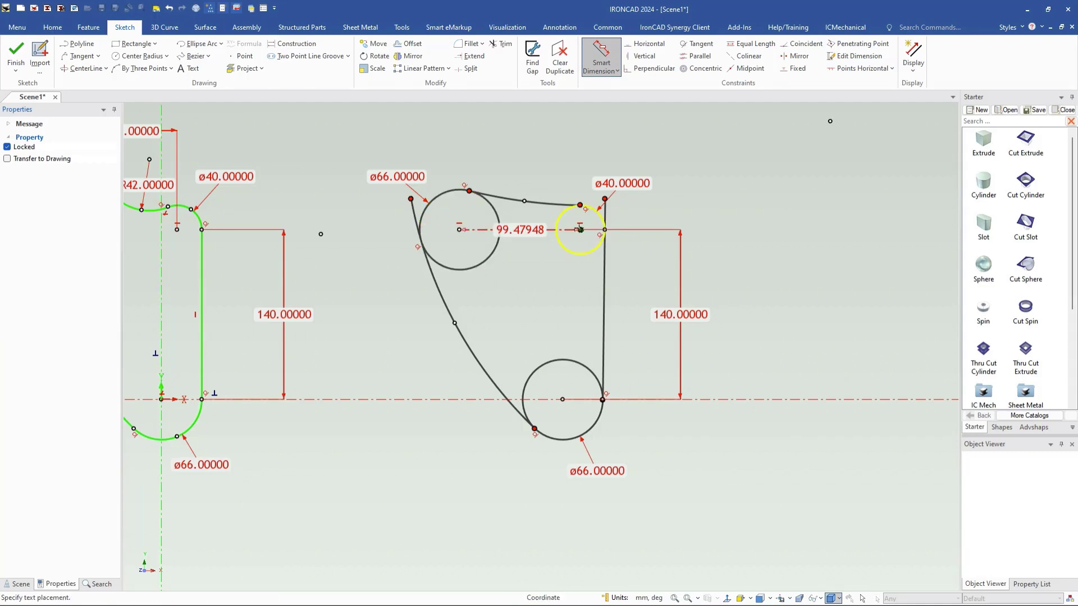
left_click(553, 118)
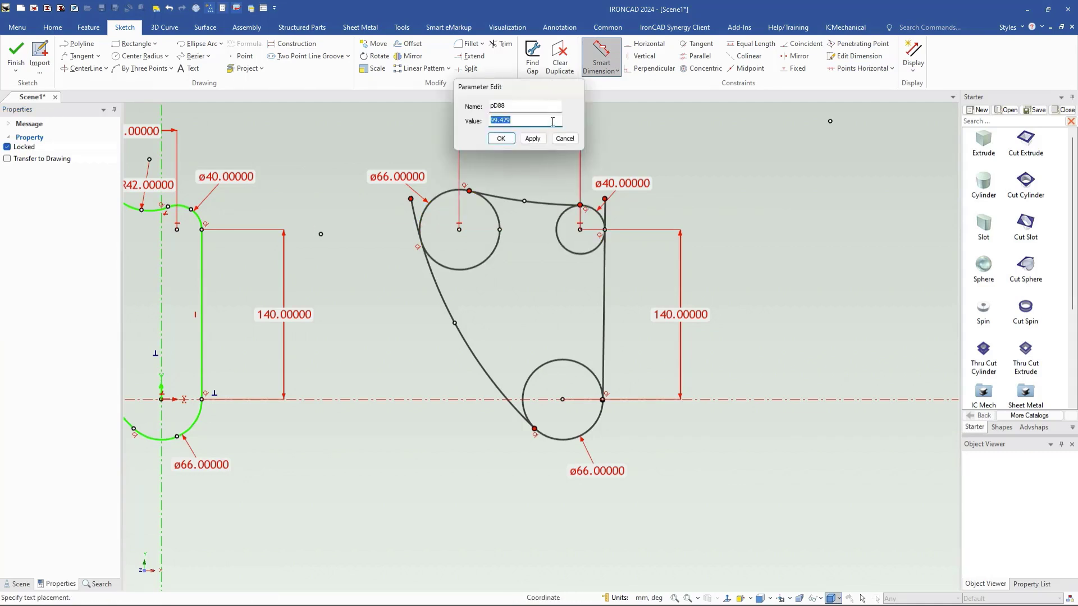
type("71")
left_click(502, 139)
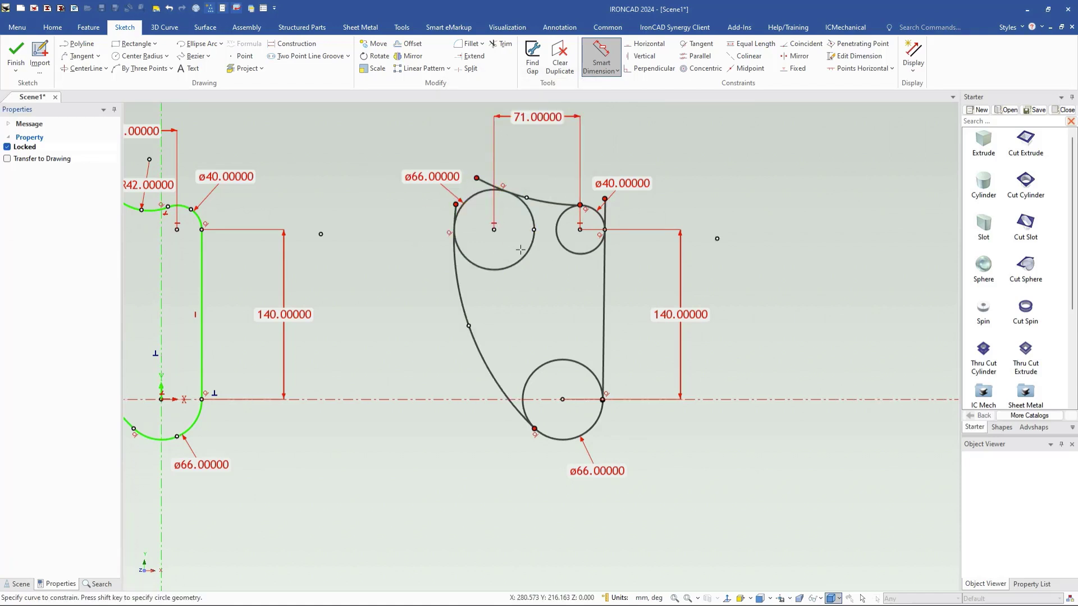
- Dimension the long left arc with a radius of 222 mm
left_click(475, 343)
left_click(421, 364)
type("222")
key("Return")
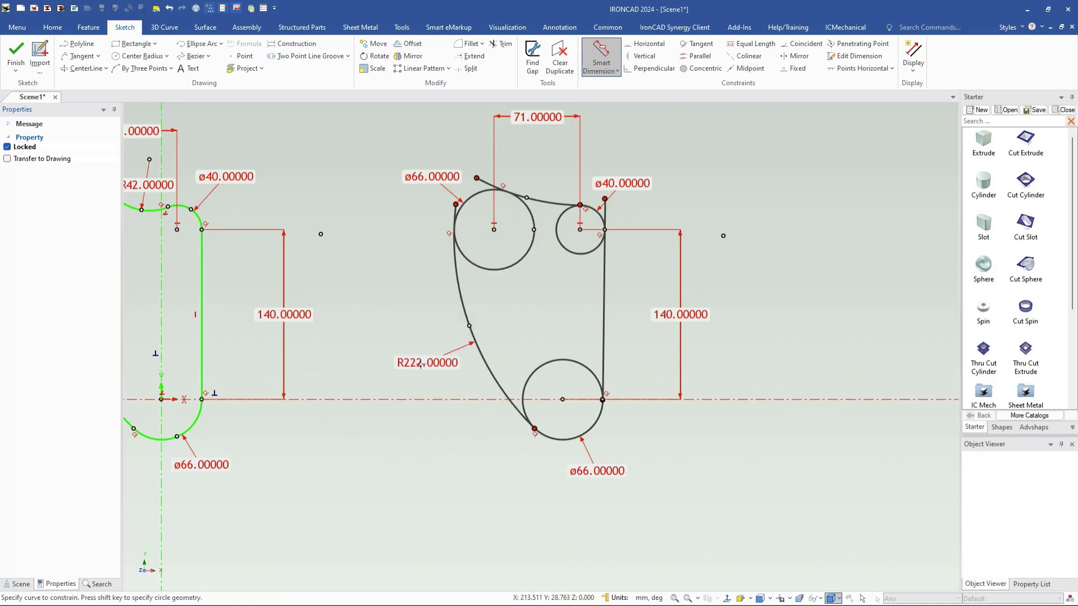
- Dimension the top connecting arc with a radius of 42 mm and place the dimension text just above the arc
left_click(544, 201)
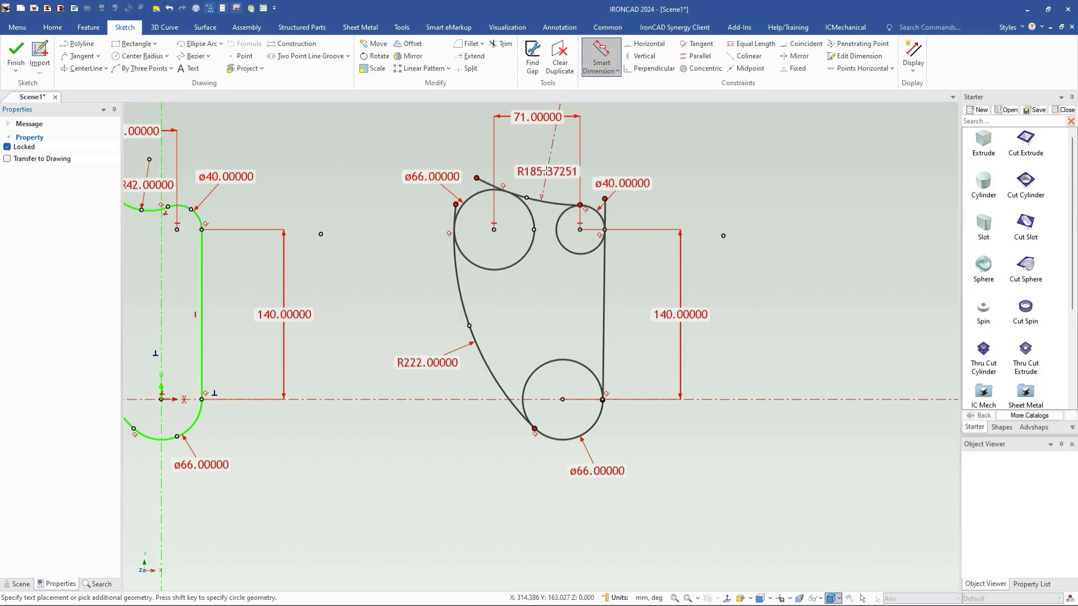
left_click(559, 175)
type("42")
key("Return")
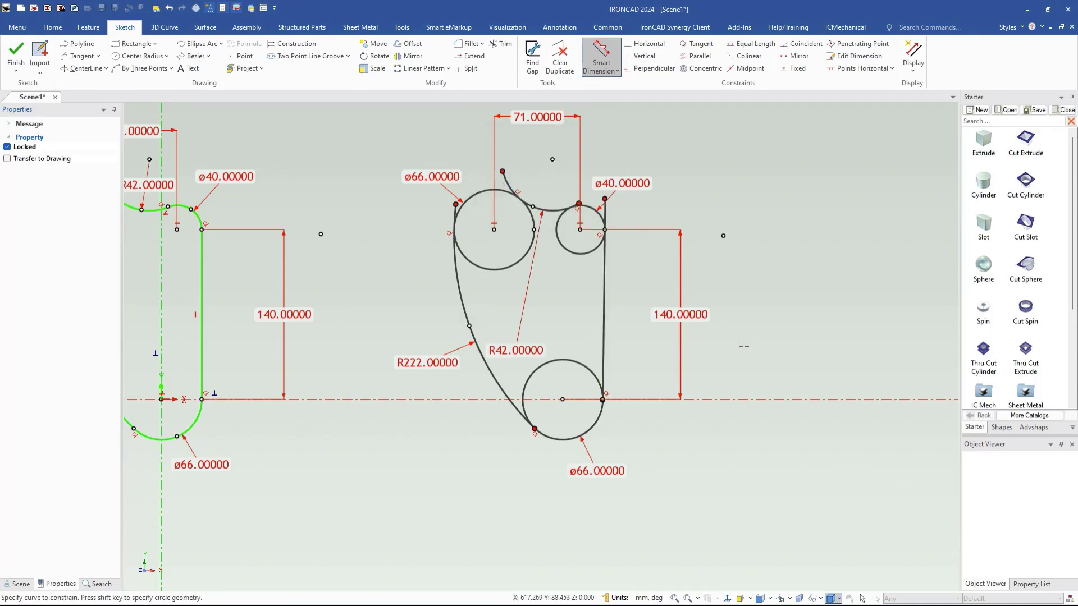
key("Escape")
left_click_drag(516, 353, 548, 173)
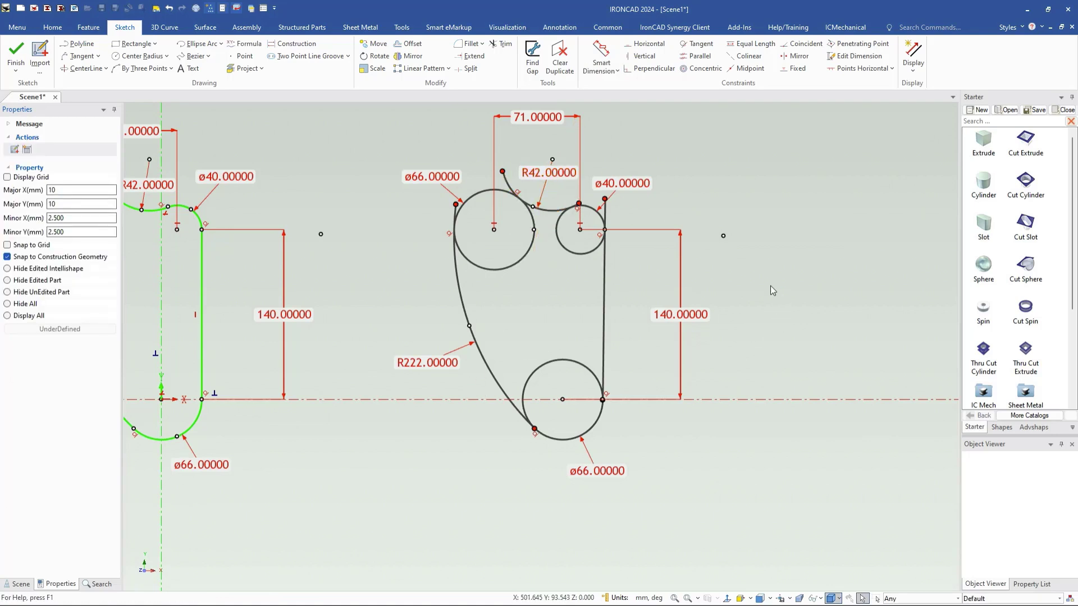
- Trim away the inner portion of the upper large circle and the arc ends overhanging its tangent points
left_click(501, 44)
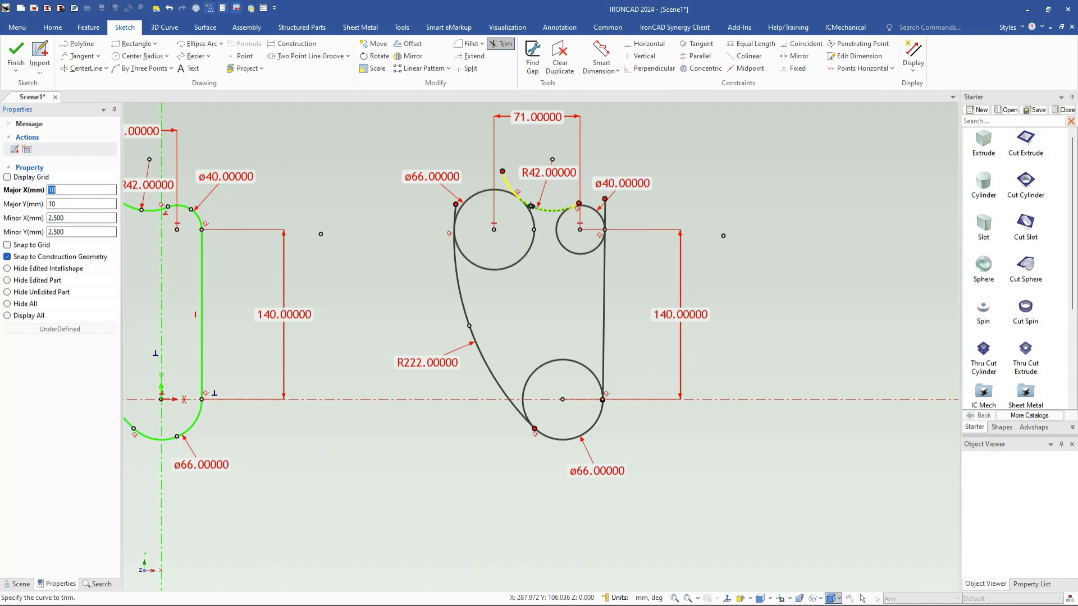
left_click(516, 263)
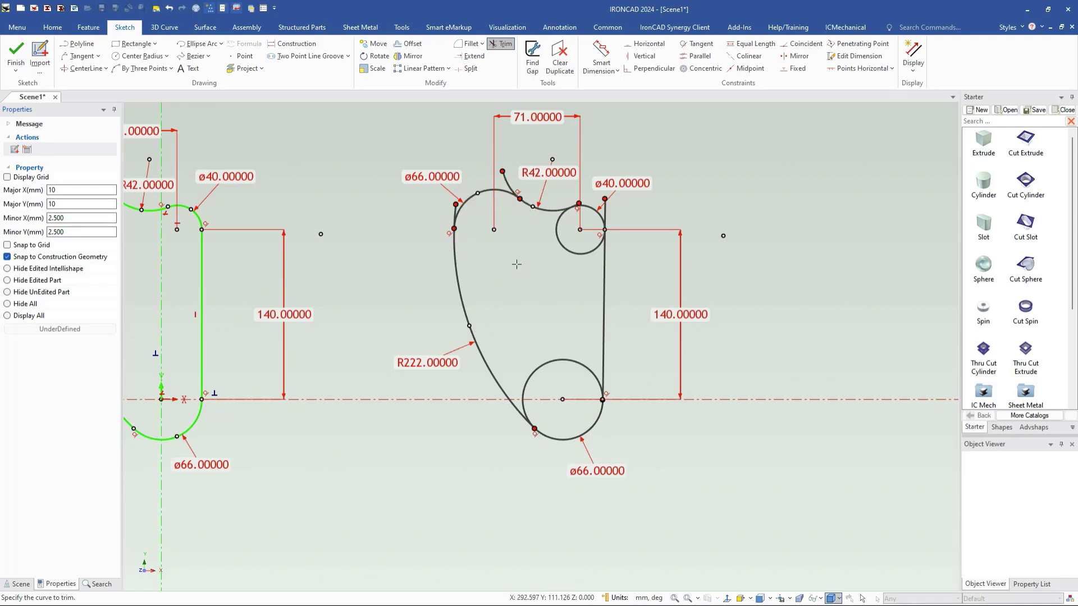
left_click(505, 178)
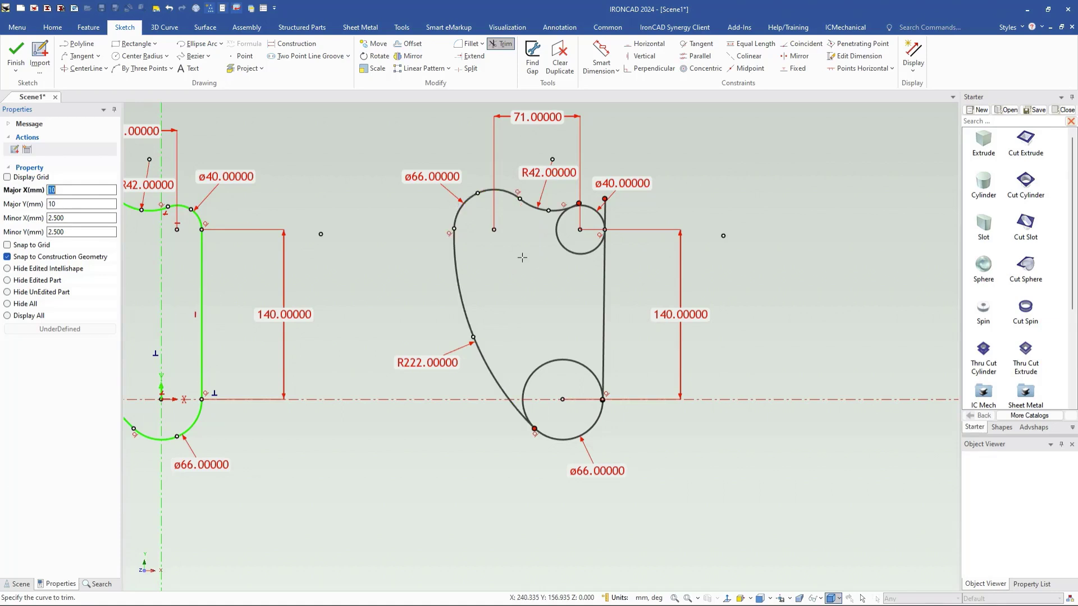
- Trim the ends of the top connecting arc and the right-hand line that extend past the small circle's tangent points
scroll(567, 221, "up", 5)
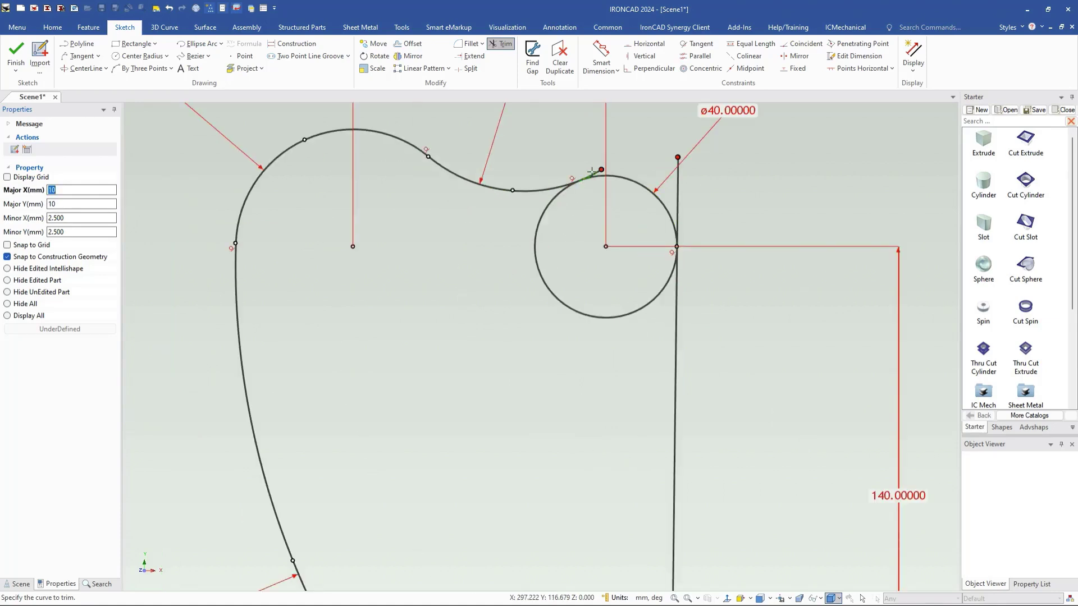
left_click(594, 173)
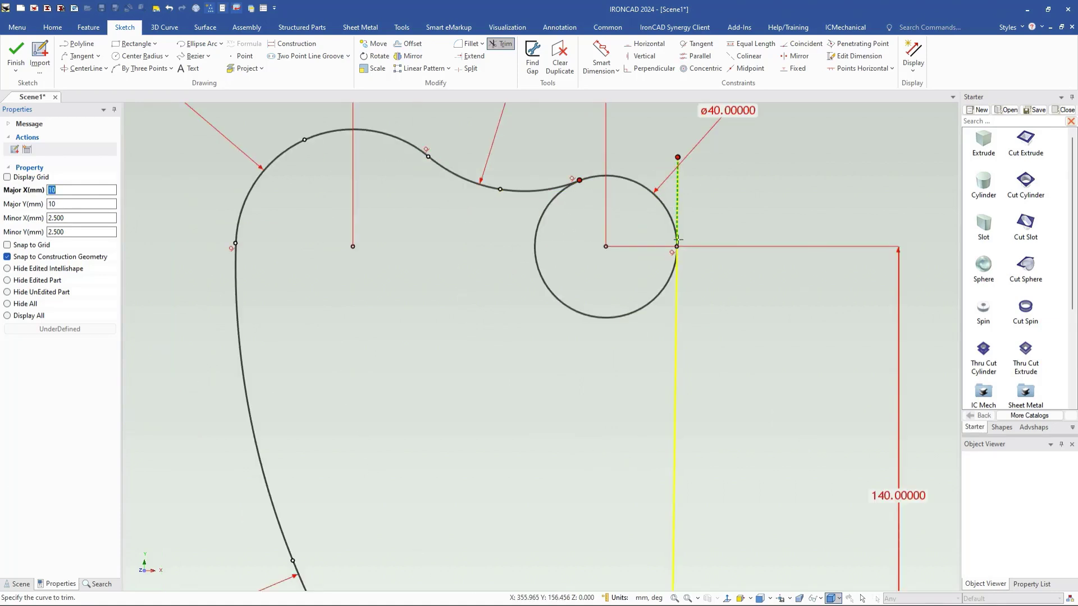
scroll(680, 195, "down", 1)
left_click(644, 226)
- Trim away the inner portion of the lower large circle and the long left arc's short overhang at their tangent point
scroll(551, 339, "down", 2)
scroll(540, 415, "up", 2)
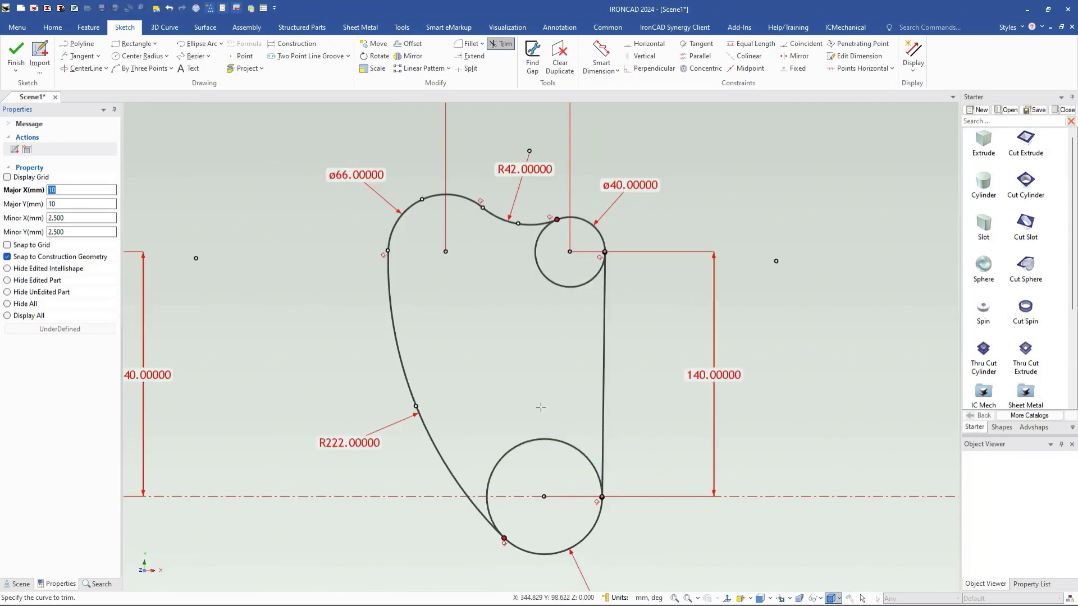
left_click(524, 443)
scroll(544, 453, "up", 2)
scroll(543, 453, "up", 6)
scroll(562, 336, "up", 3)
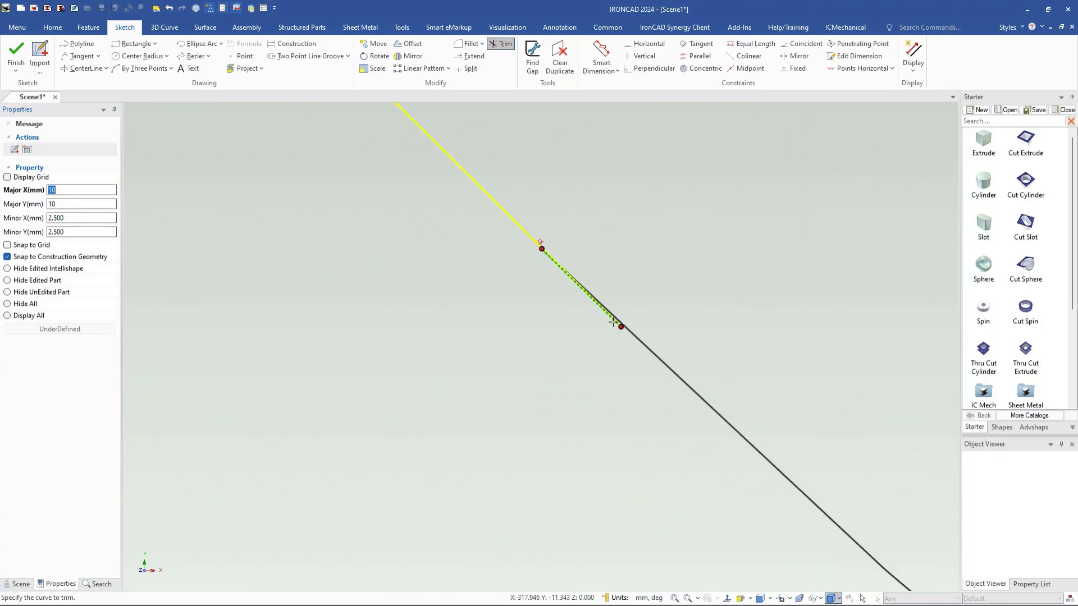
left_click(613, 322)
- Trim away the inner portion of the small circle to close the profile, and end the Trim command
scroll(612, 274, "down", 5)
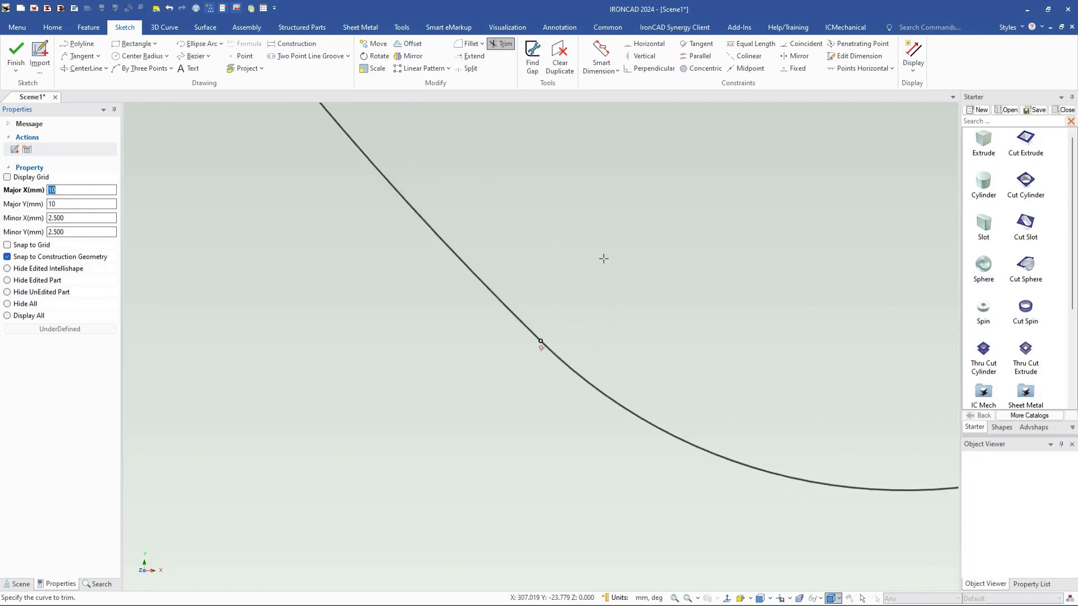
scroll(611, 274, "down", 5)
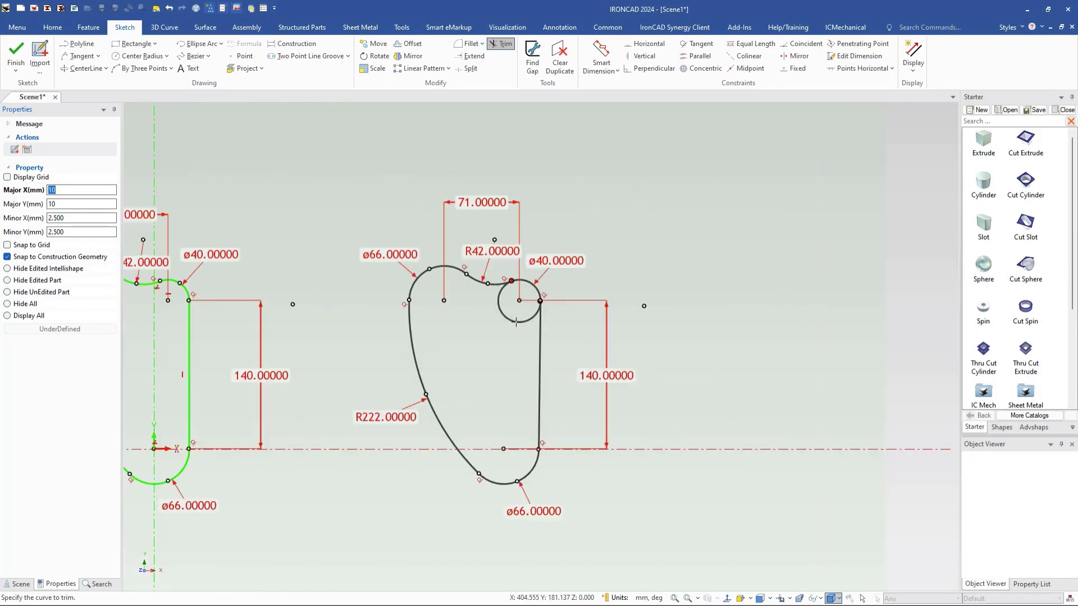
left_click(509, 322)
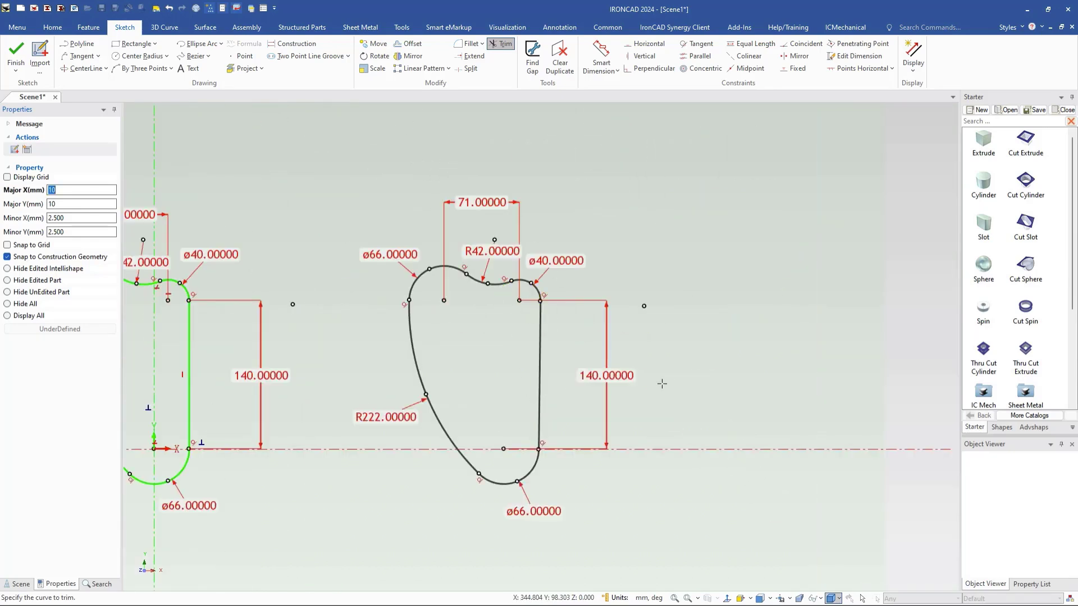
key("Escape")
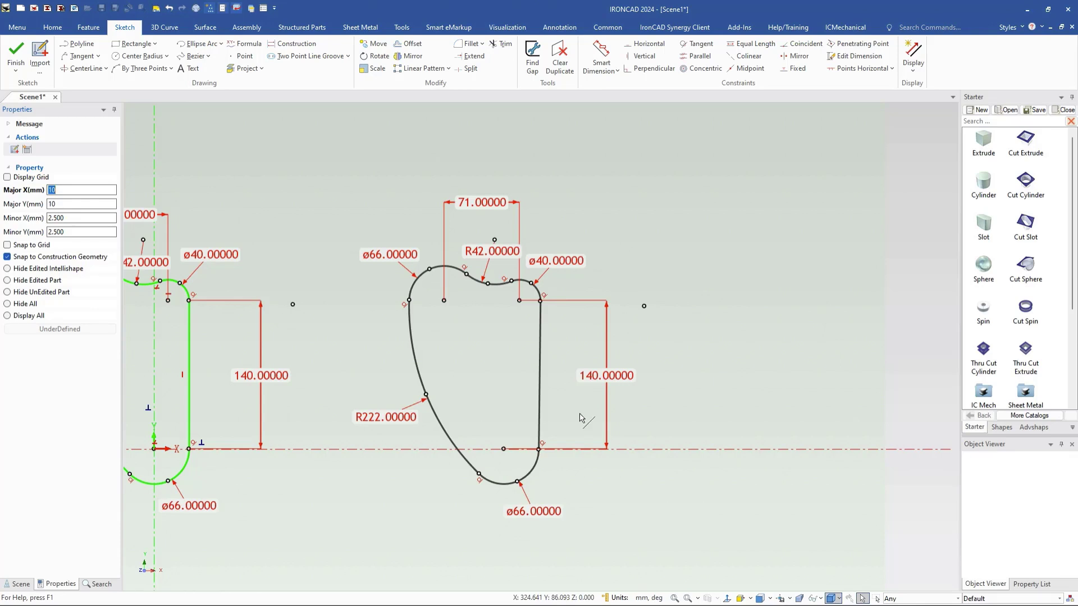
left_click(417, 279)
left_click(730, 507)
- Enable automatic Tangent and Coincident geometry constraints in the 2D drawing options
scroll(623, 379, "up", 1)
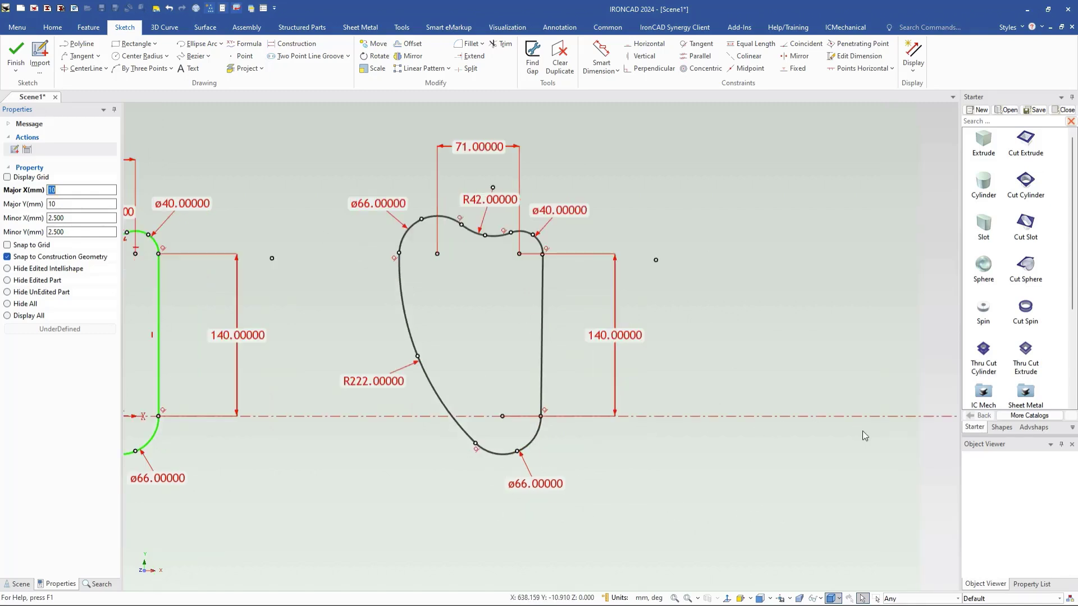
middle_click_drag(872, 435, 656, 433)
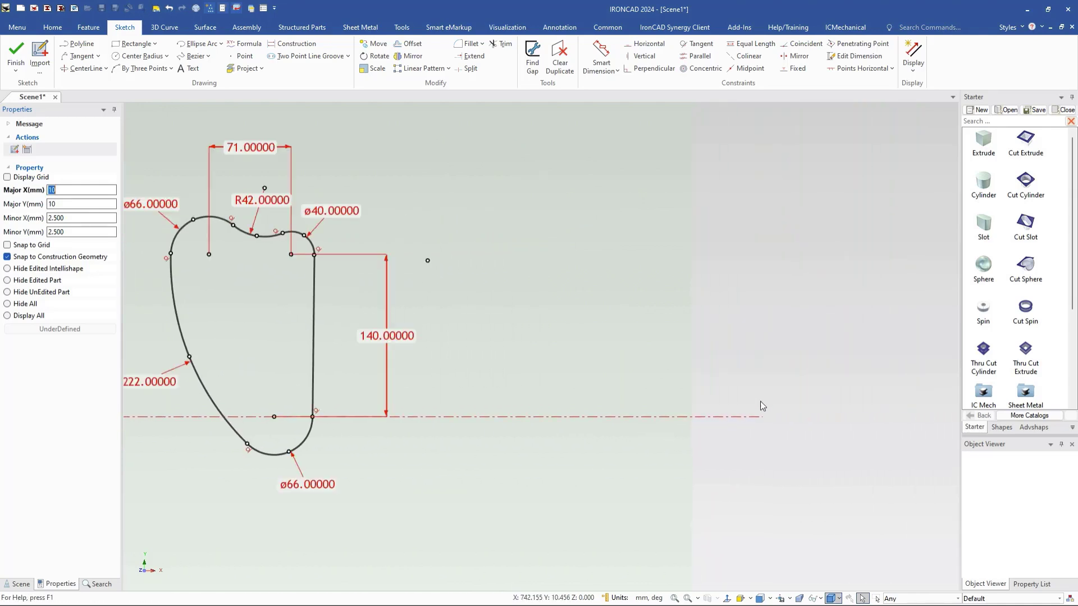
right_click(798, 365)
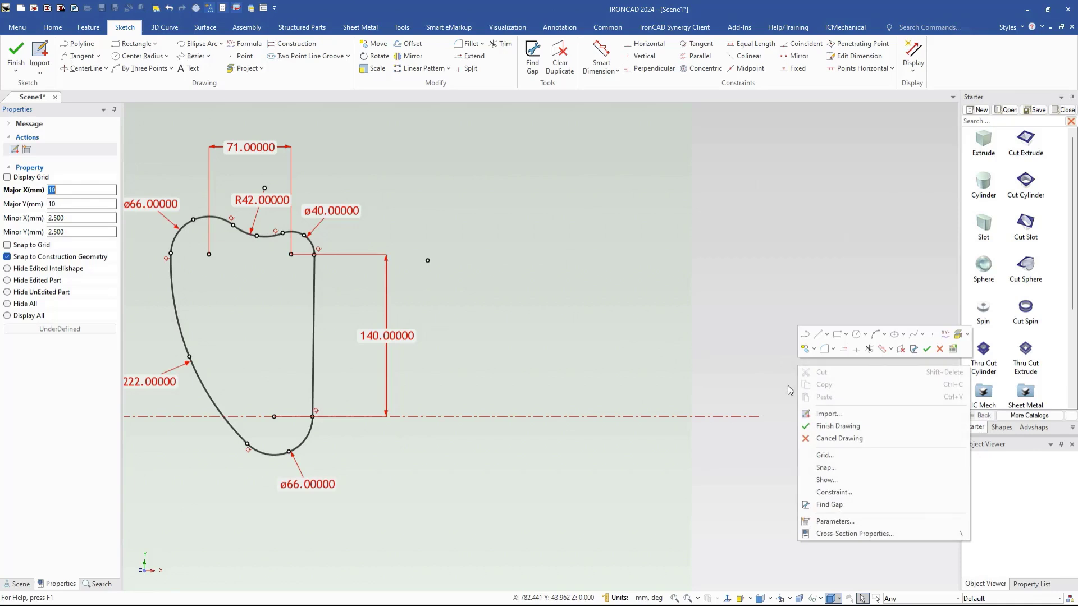
left_click(835, 493)
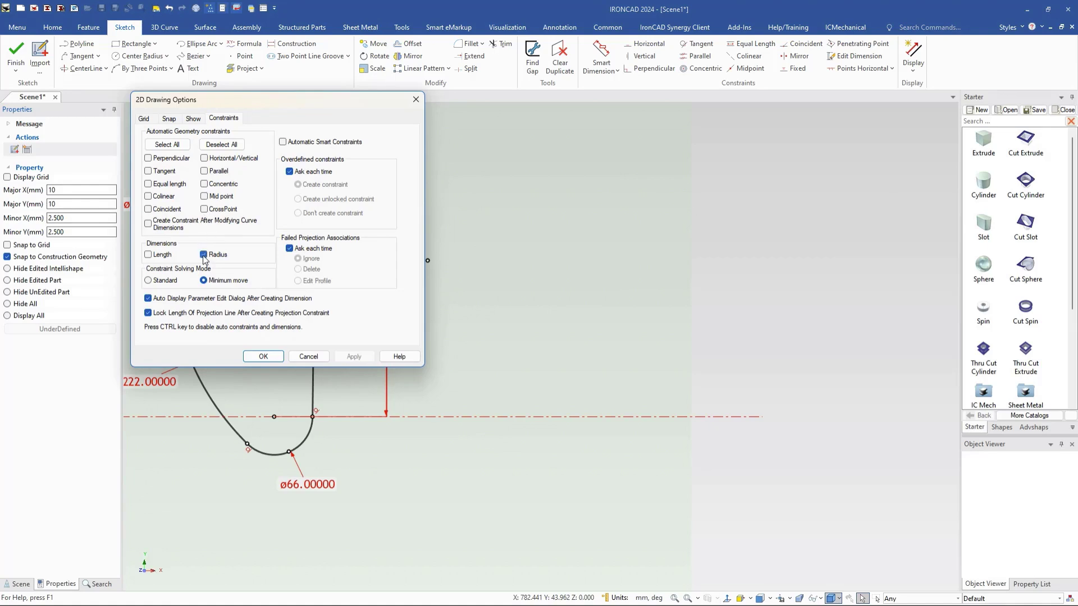
left_click(149, 171)
left_click(149, 209)
left_click(266, 357)
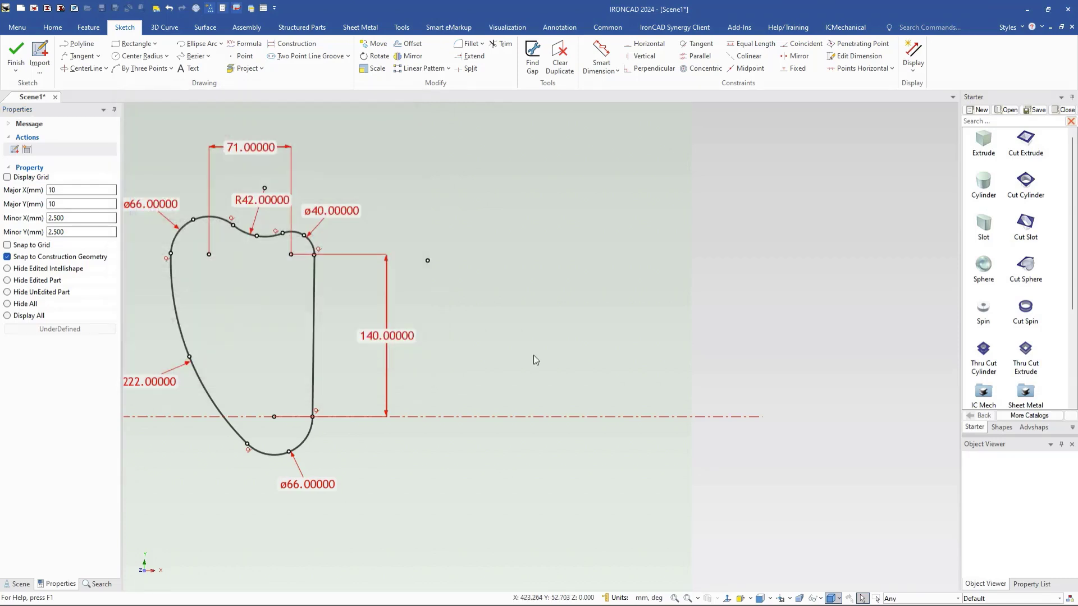
- Draw a center-radius circle with a 33 mm radius centered on the X axis, well to the right of the finished profile
right_click(753, 403)
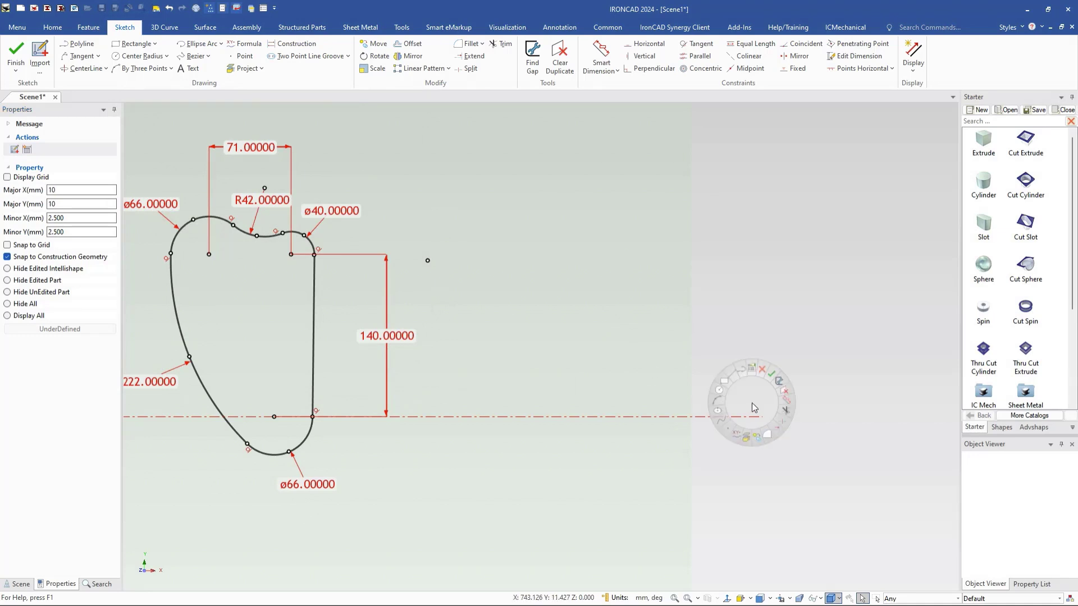
left_click(721, 391)
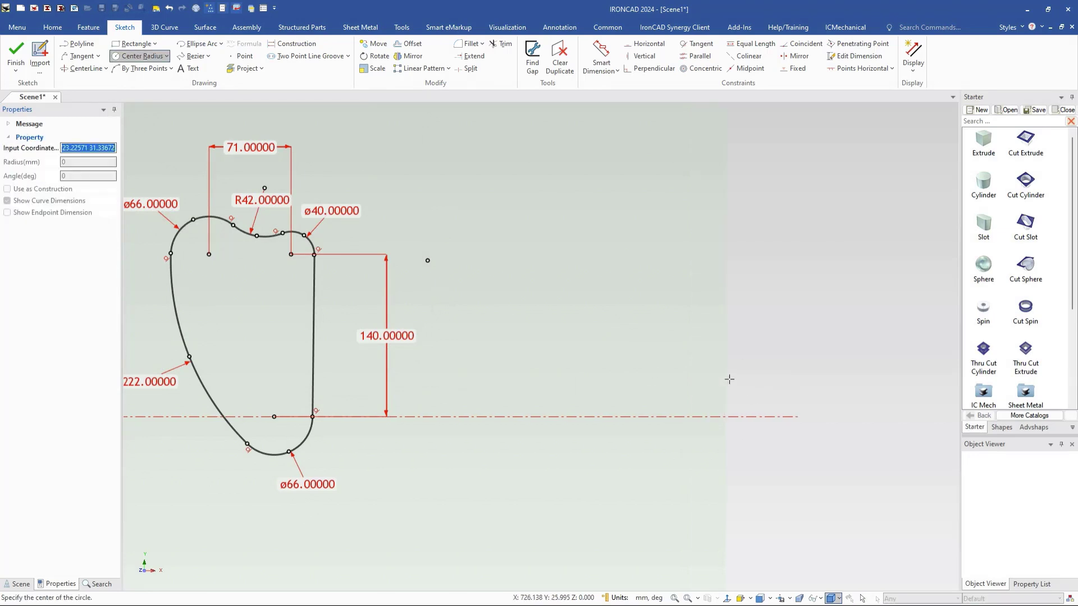
left_click(754, 417)
right_click(782, 456)
type("33")
key("Return")
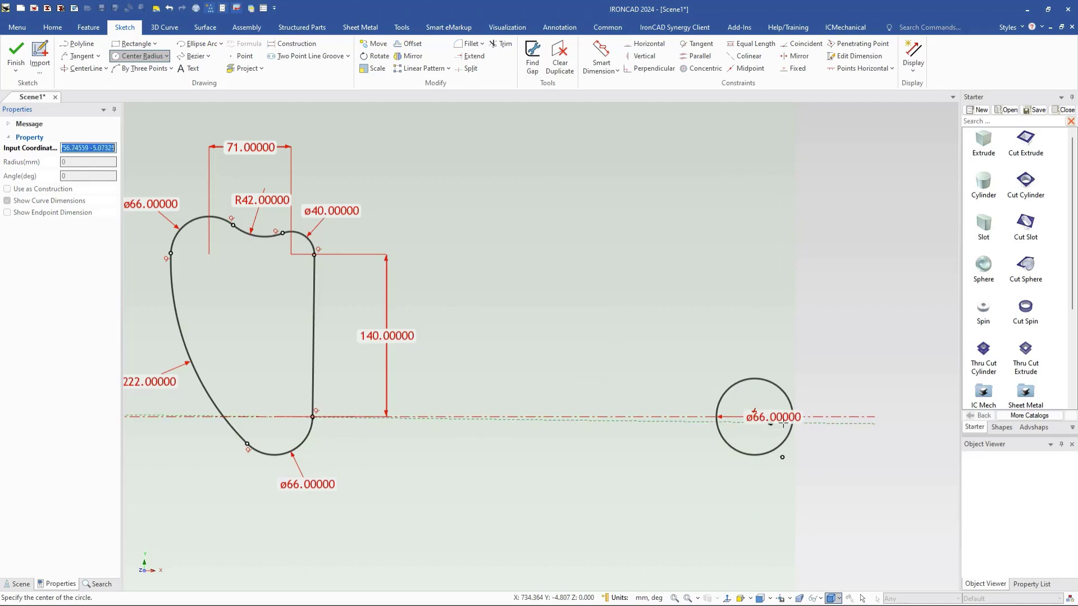
key("Escape")
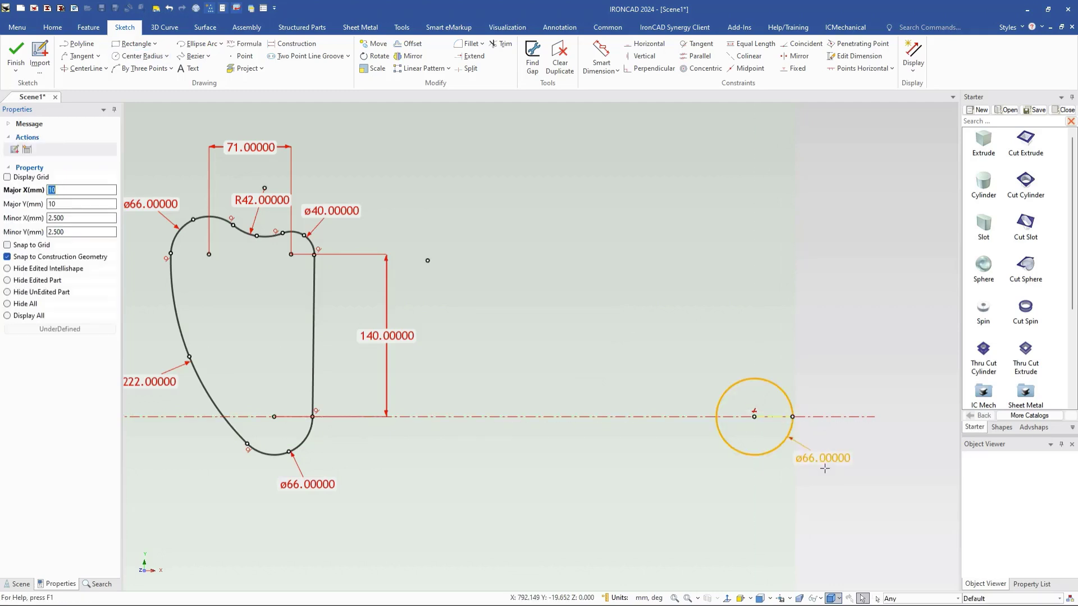
- Shift the lower circle slightly left along the X axis and reposition its diameter label close below it
mouse_move(759, 415)
left_mouse_down()
mouse_move(736, 416)
mouse_move(793, 414)
mouse_move(772, 415)
left_mouse_up()
mouse_move(795, 463)
left_mouse_down()
mouse_move(804, 469)
mouse_move(791, 473)
left_mouse_up()
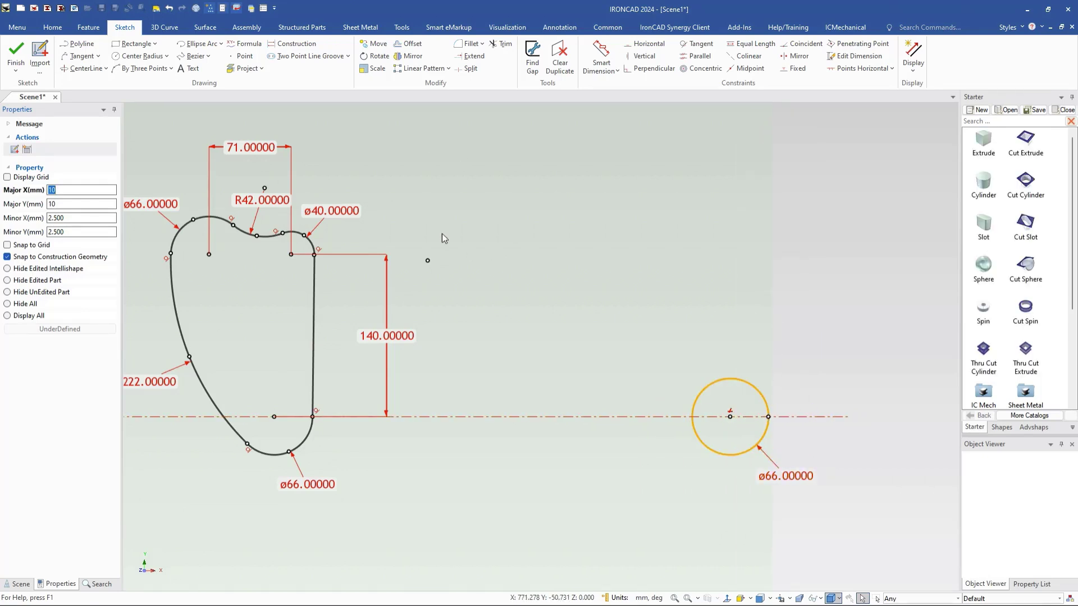
- Draw a center-radius circle with a 33 mm radius well above and to the left of the lower circle
left_click(147, 57)
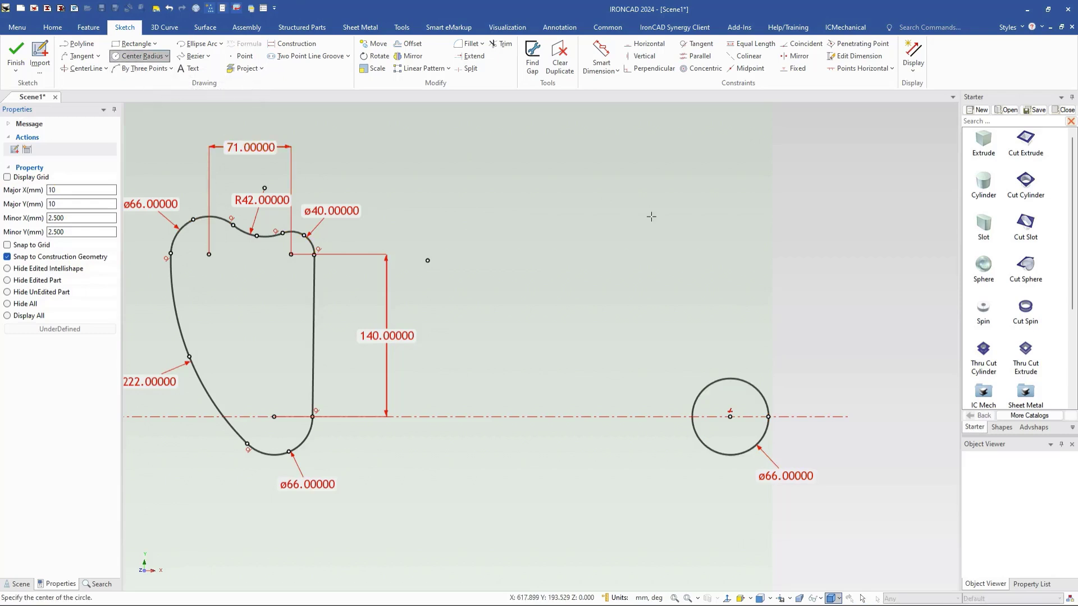
left_click(619, 209)
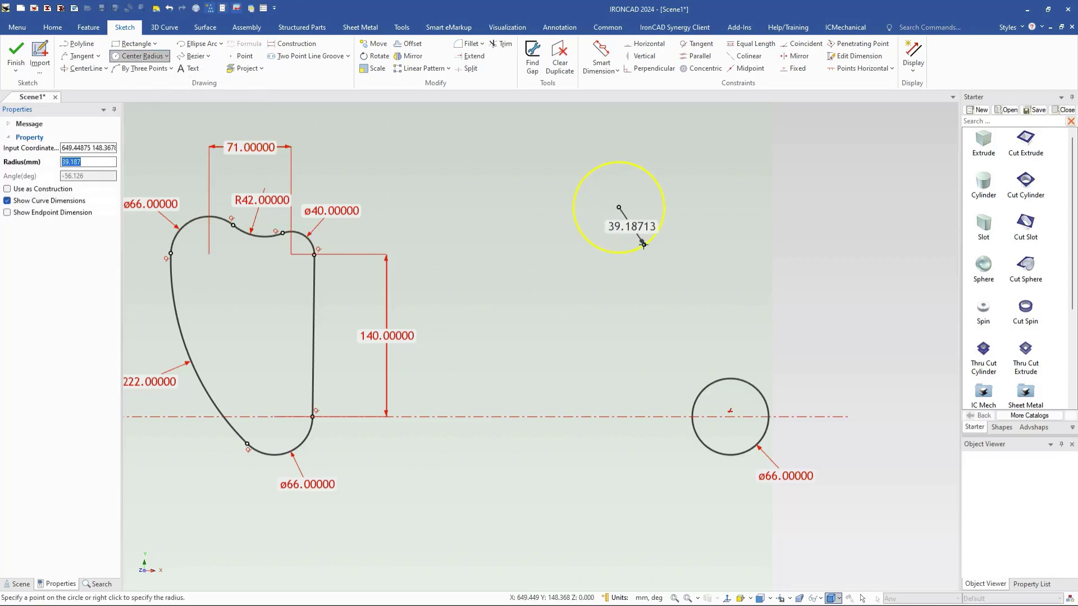
left_click(644, 245)
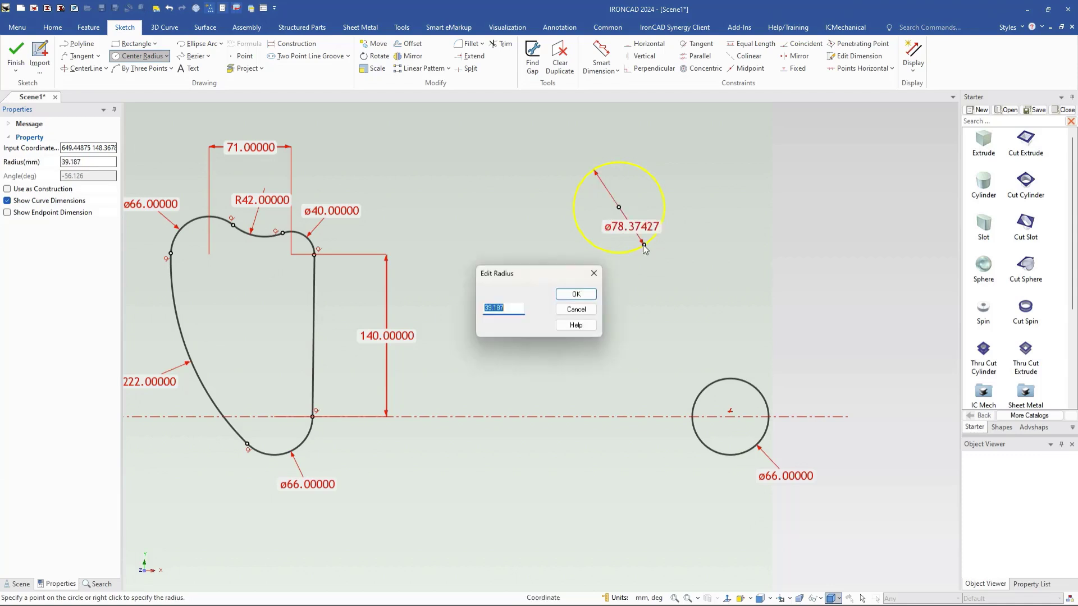
type("33")
key("Return")
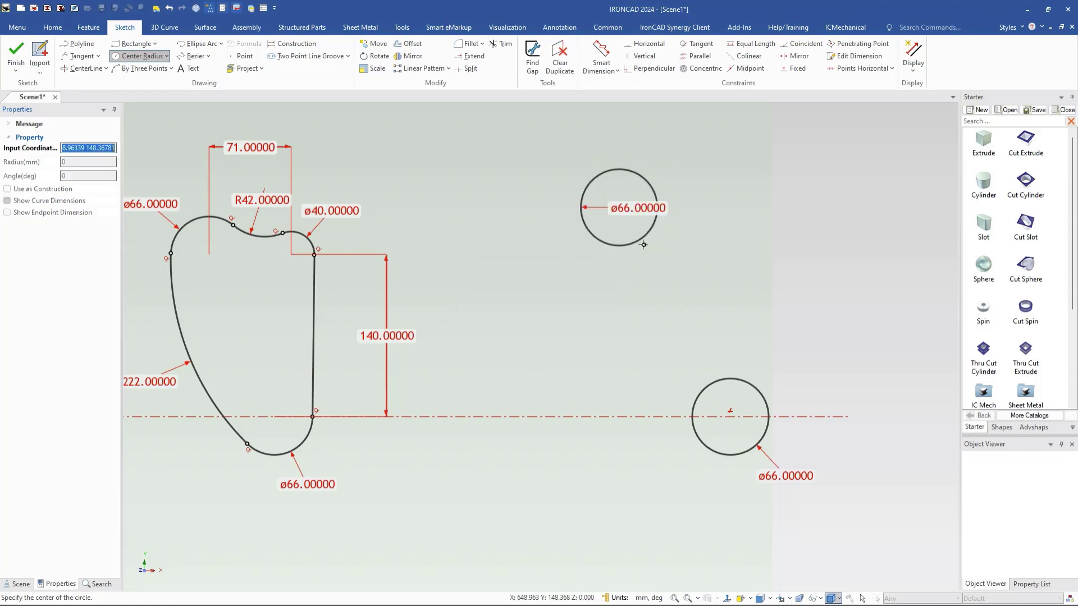
- Draw a circle to the right of the upper one, set its radius to 20 mm, and move both upper diameter labels clear of the circles
left_click(754, 214)
right_click(776, 246)
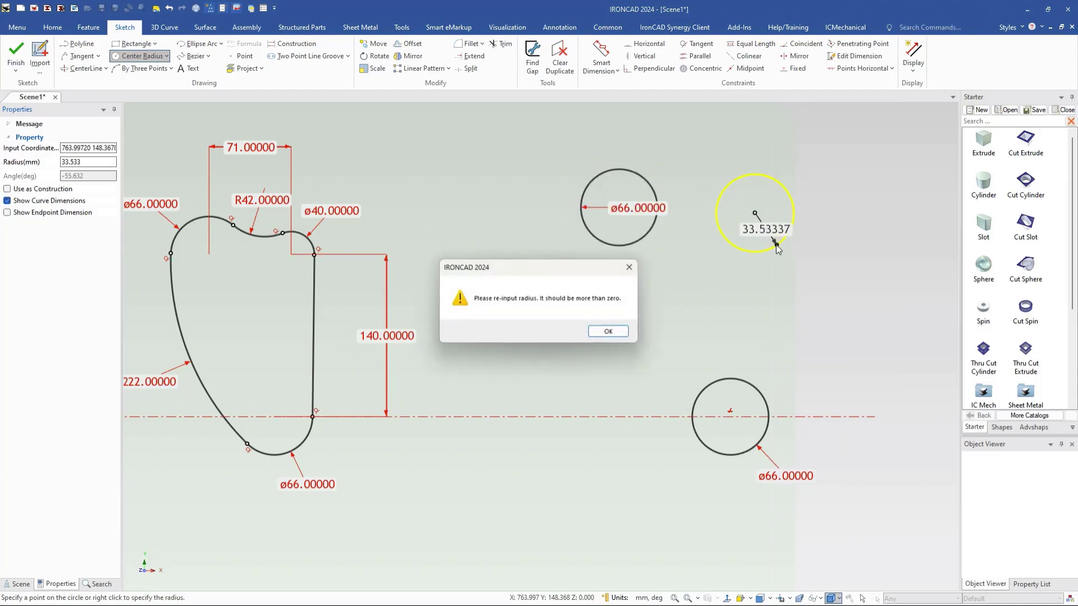
left_click(609, 332)
key("Escape")
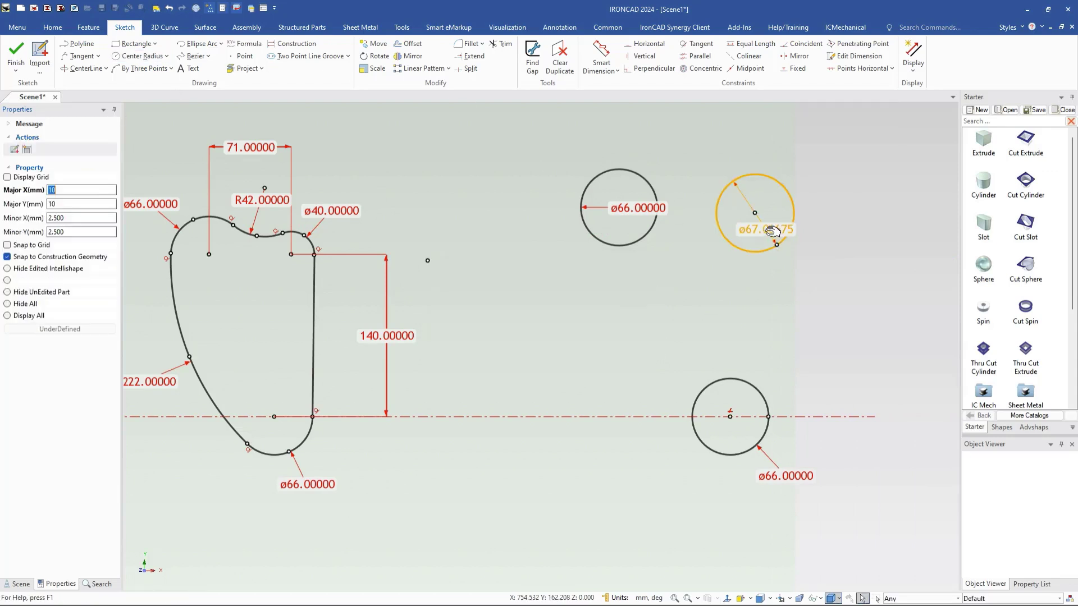
double_click(769, 234)
type("2.")
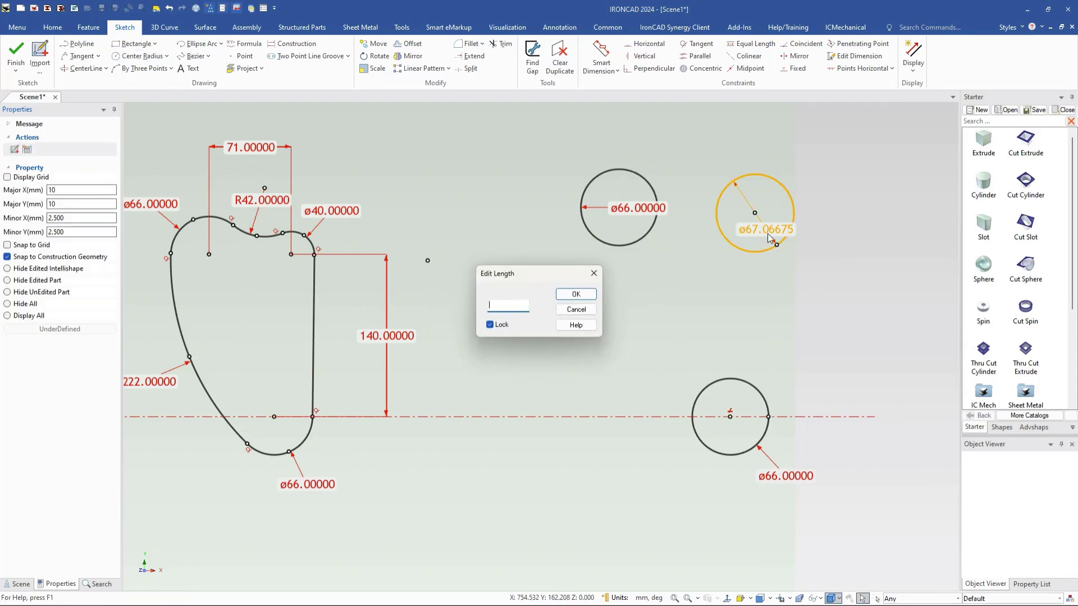
type("0")
key("Return")
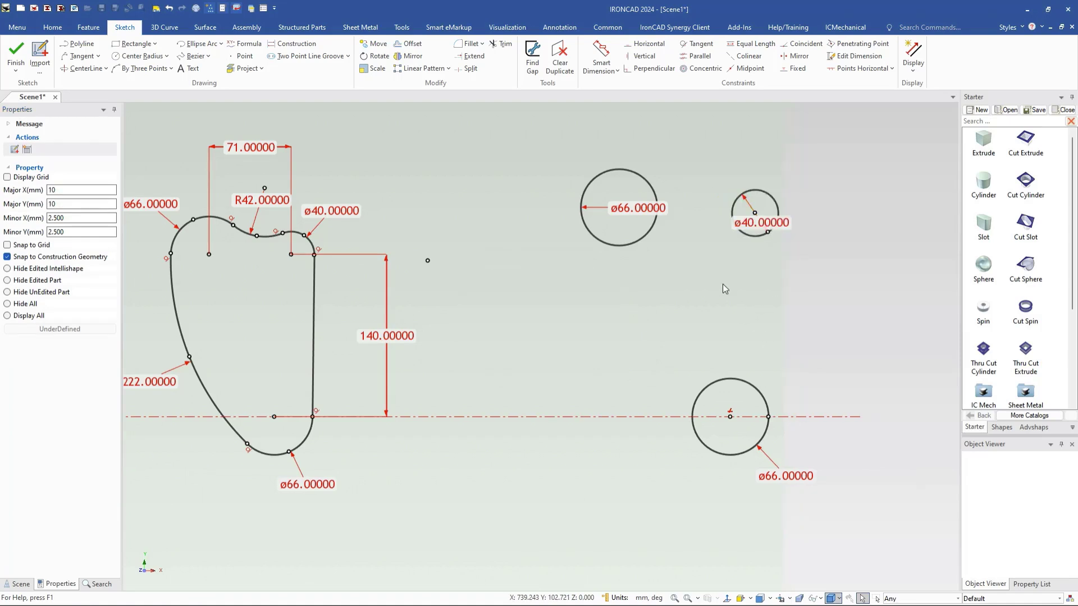
left_click_drag(656, 209, 560, 161)
left_click_drag(788, 224, 859, 158)
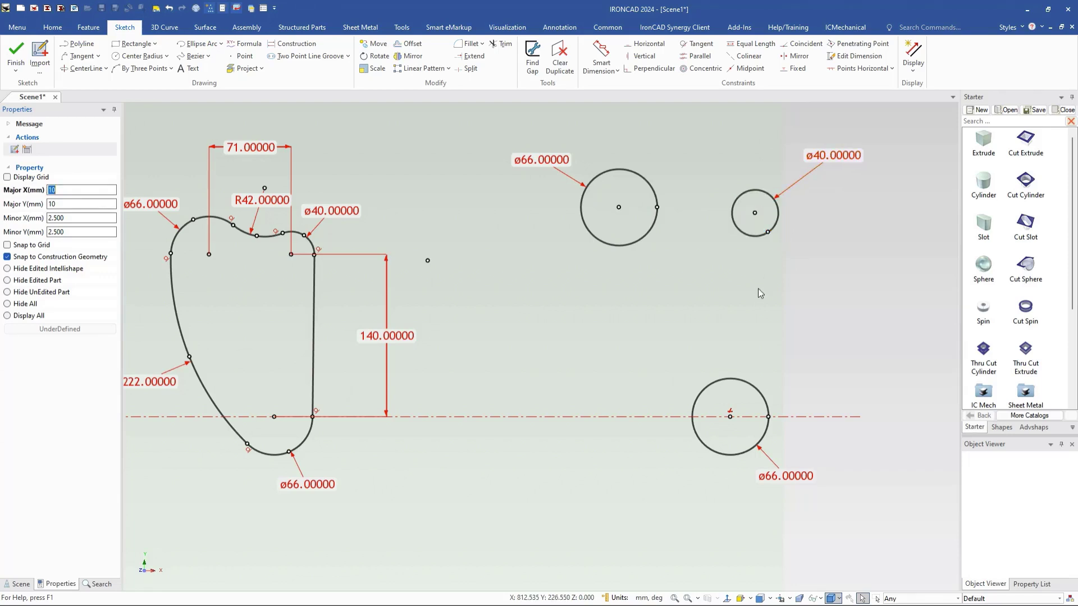
- Dimension the small circle's center vertically from the lower circle at 140 mm with Smart Dimension
left_click(594, 63)
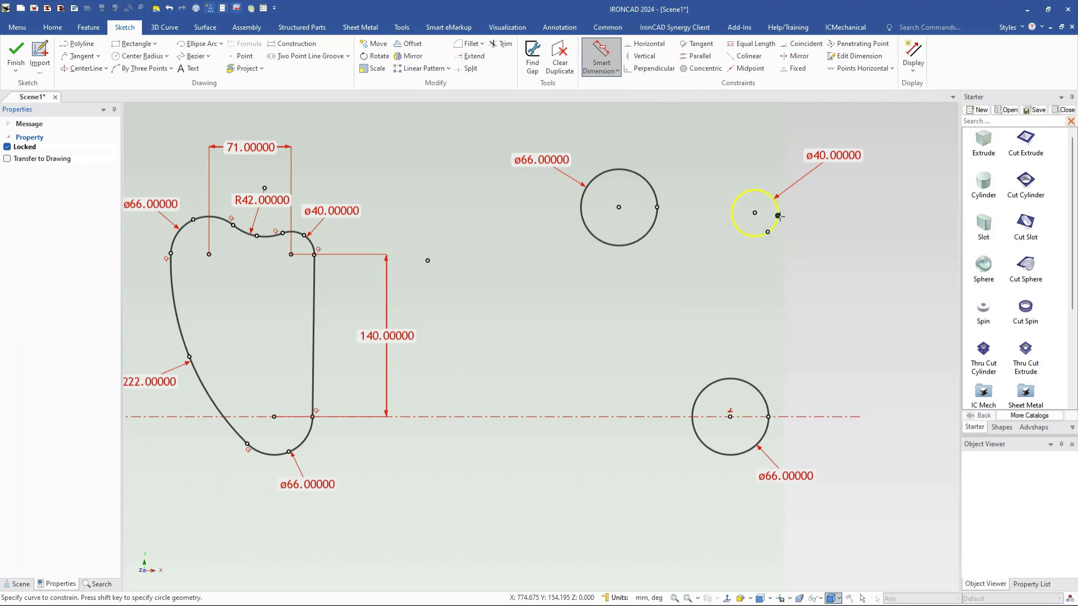
left_click(753, 215)
left_click(744, 382)
left_click(830, 319)
type("140")
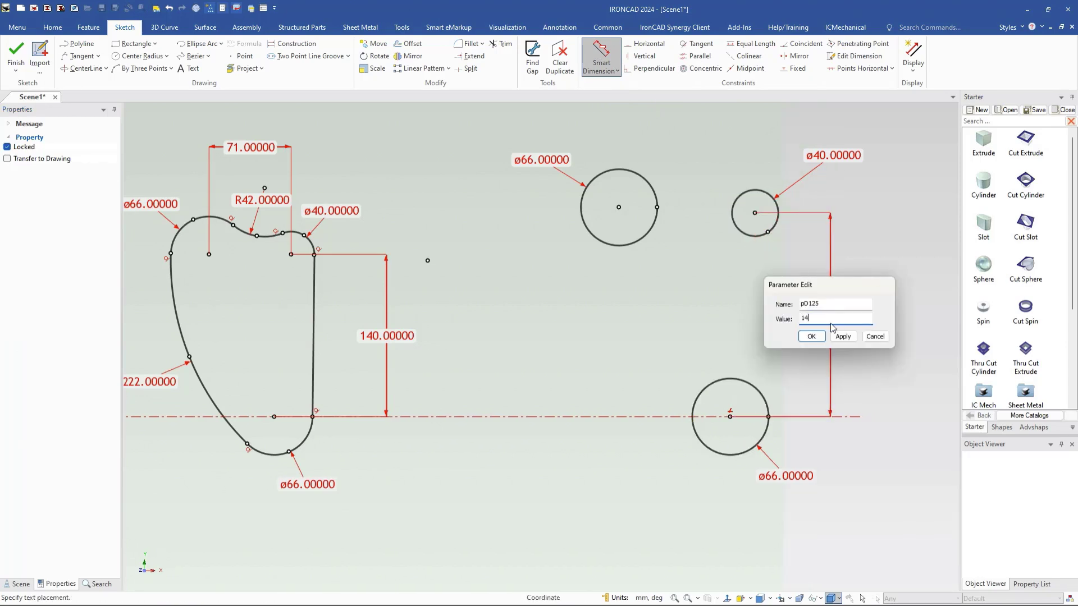
key("Return")
- Dimension the horizontal distance between the centers of the two upper circles at 71 mm
left_click(750, 232)
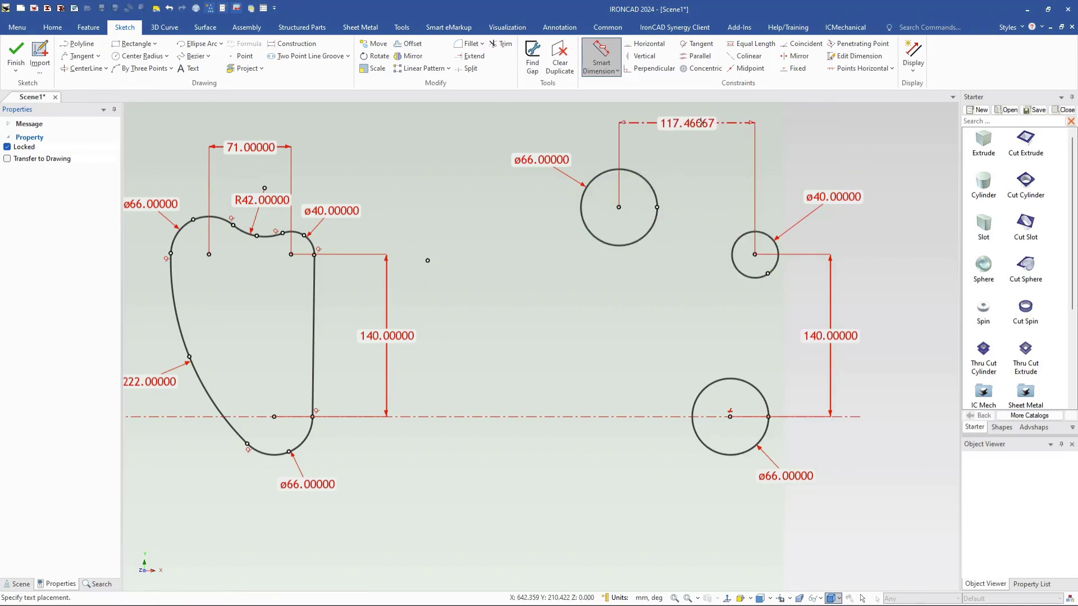
left_click(699, 130)
type("71")
key("Return")
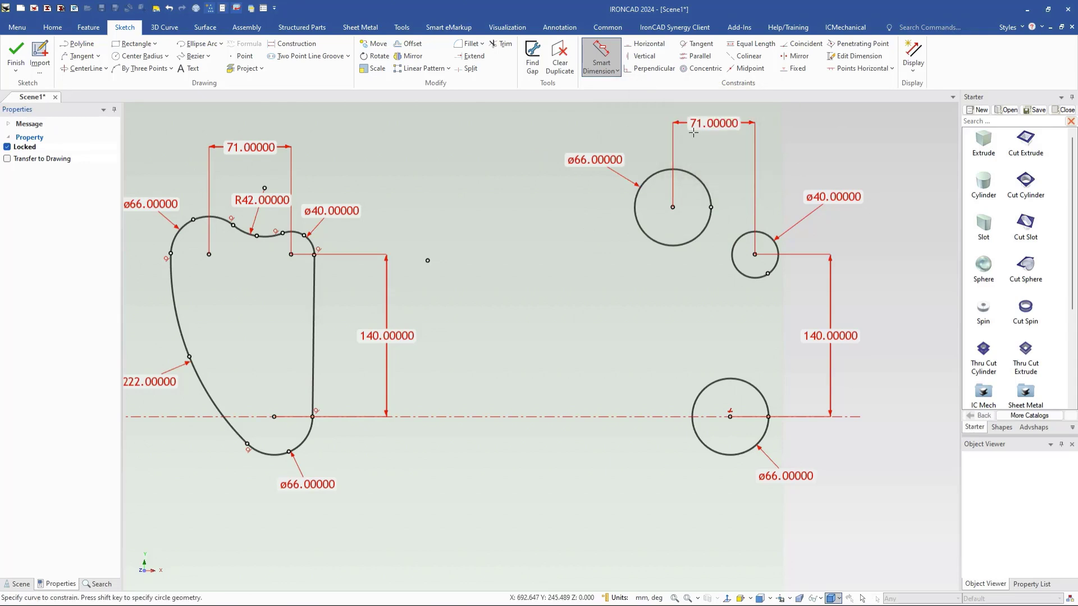
- Align the centers of the two upper circles with a Points Horizontal constraint and shift both circles slightly left
left_click(859, 68)
left_click(673, 207)
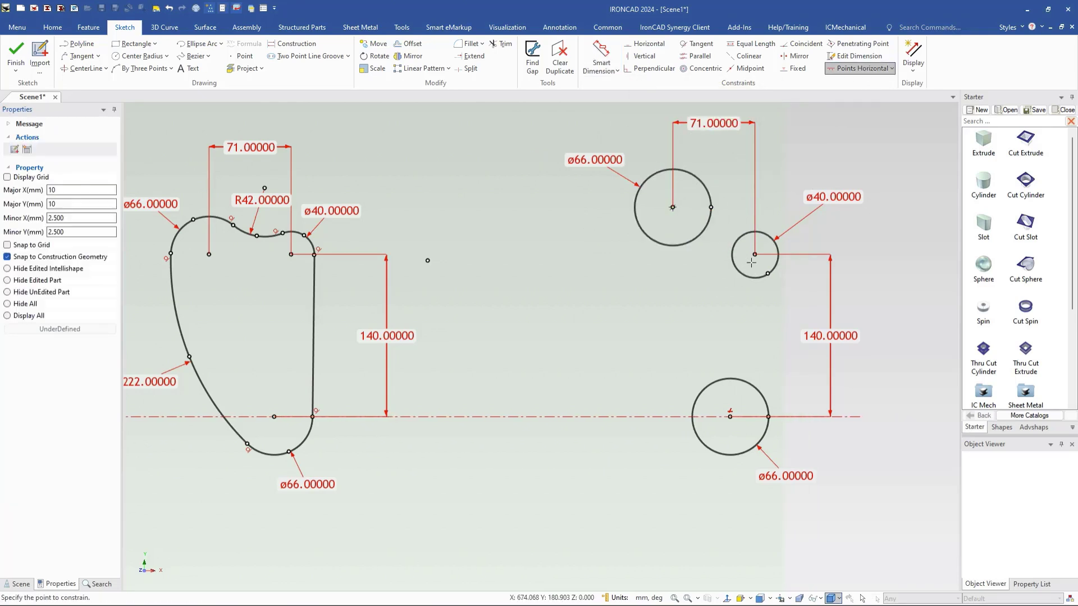
left_click(754, 254)
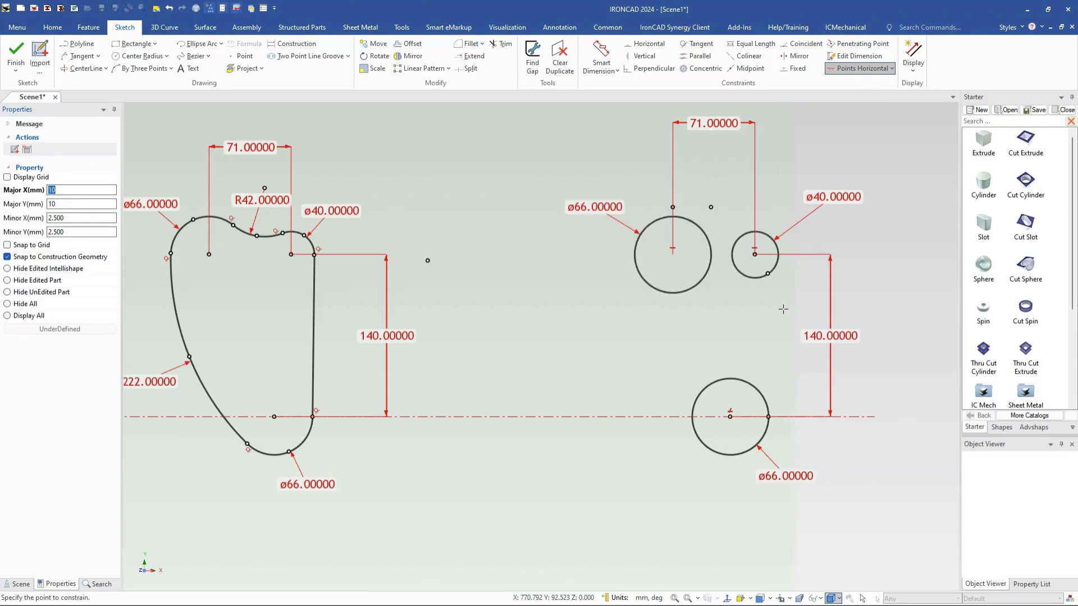
key("Escape")
left_click_drag(759, 255, 741, 274)
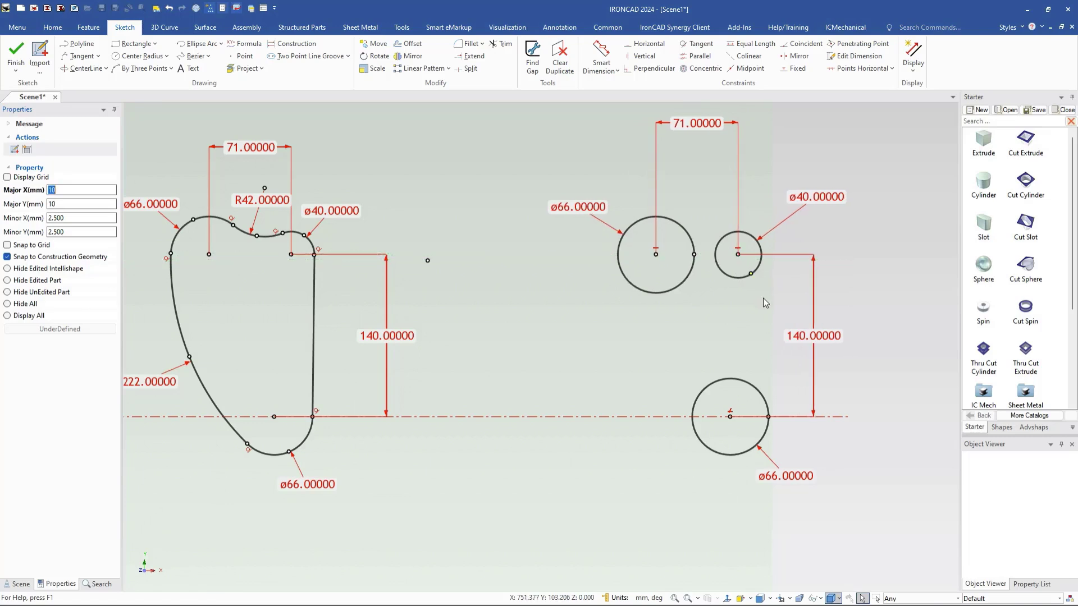
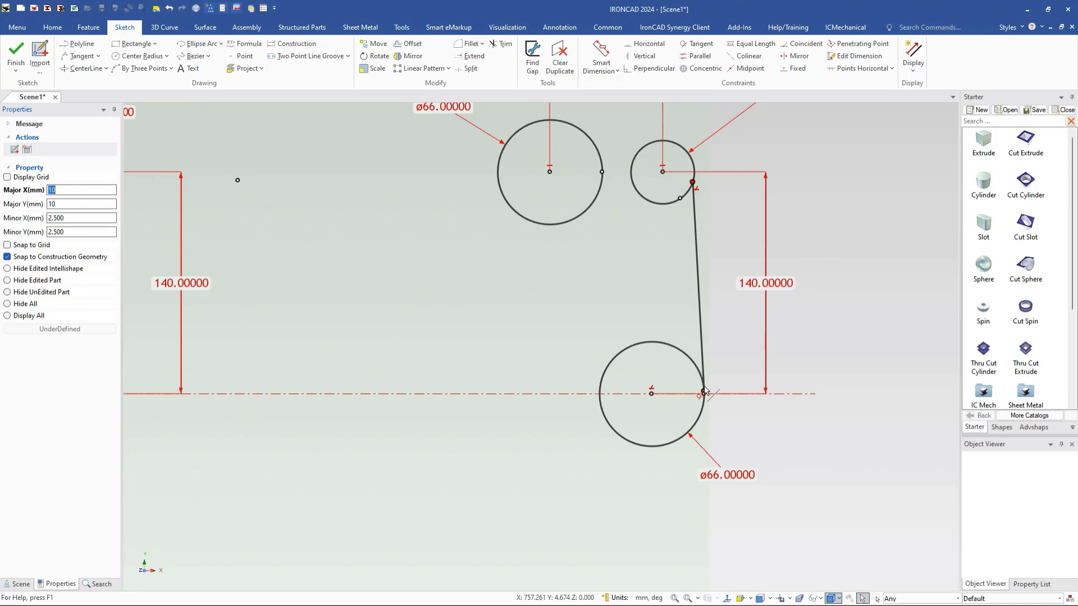
- Delete the line connecting the small circle and the lower circle
left_click(705, 391)
left_click(702, 348)
key("Delete")
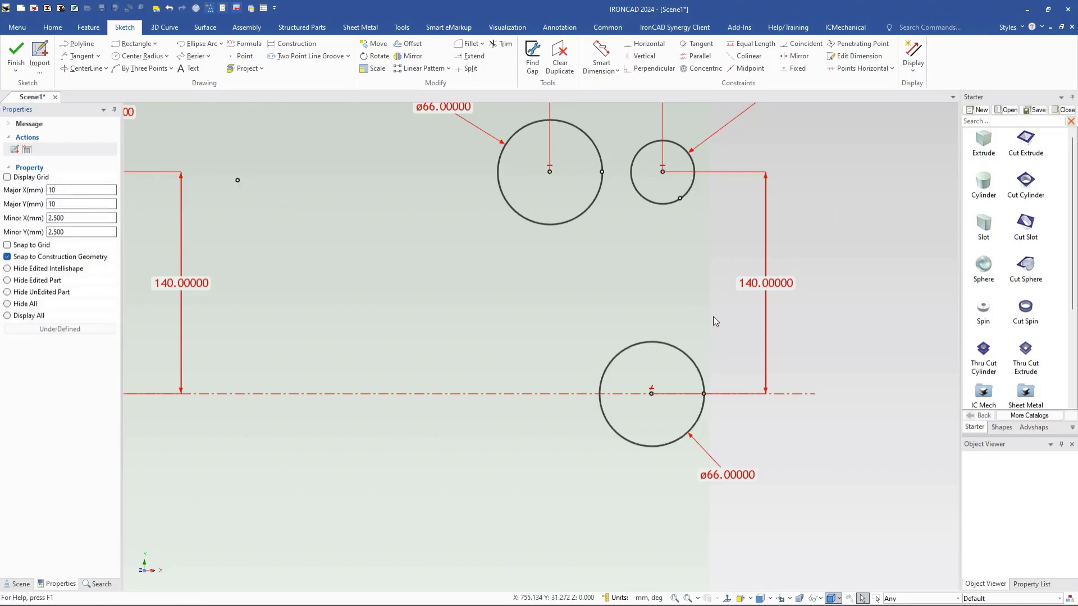
- Draw a new line from the lower right edge of the small circle to the upper right edge of the lower circle
right_click(713, 317)
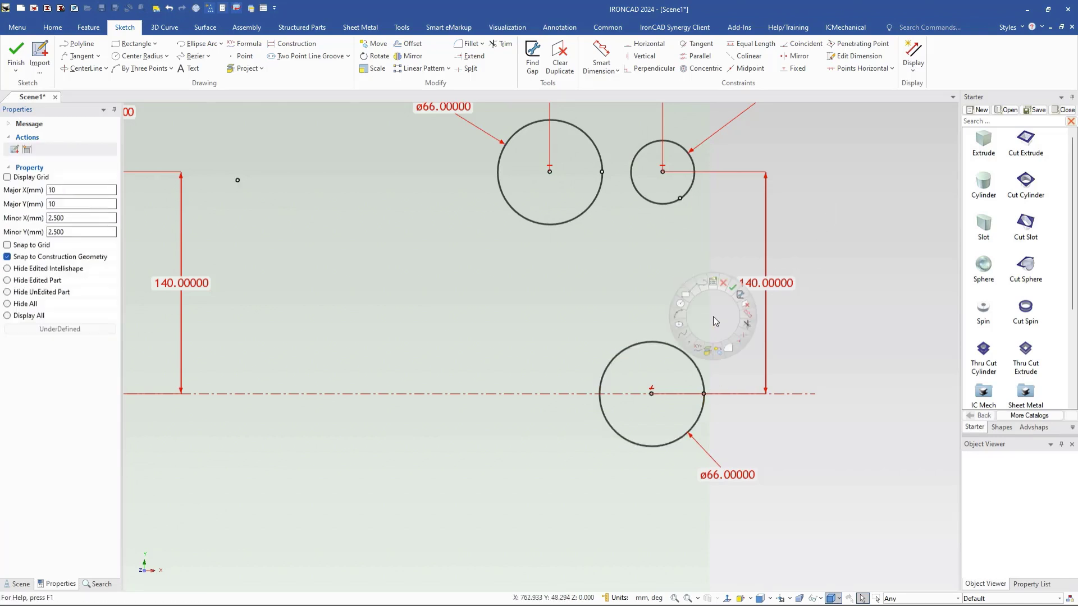
left_click(694, 289)
left_click(690, 186)
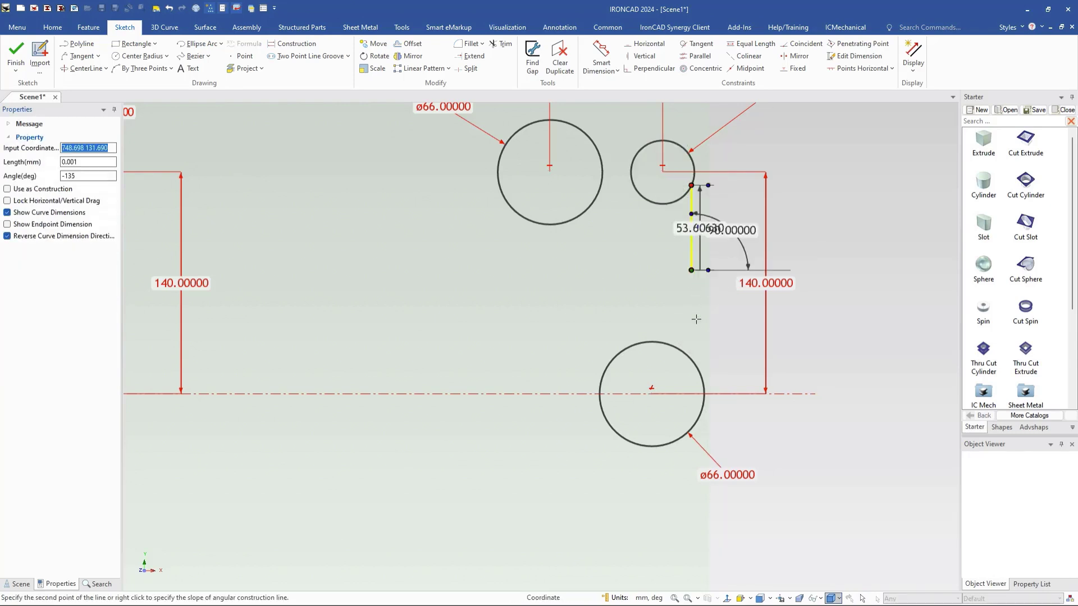
left_click(699, 373)
- Make the line tangent to the small circle and try to make it tangent to the lower circle
left_click(696, 43)
left_click(693, 165)
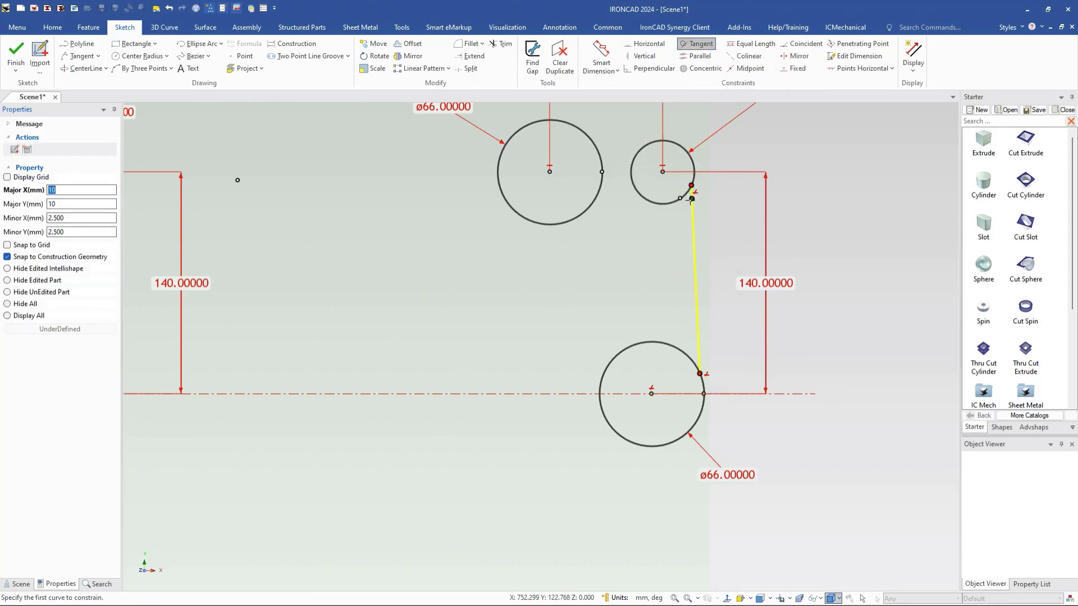
left_click(695, 216)
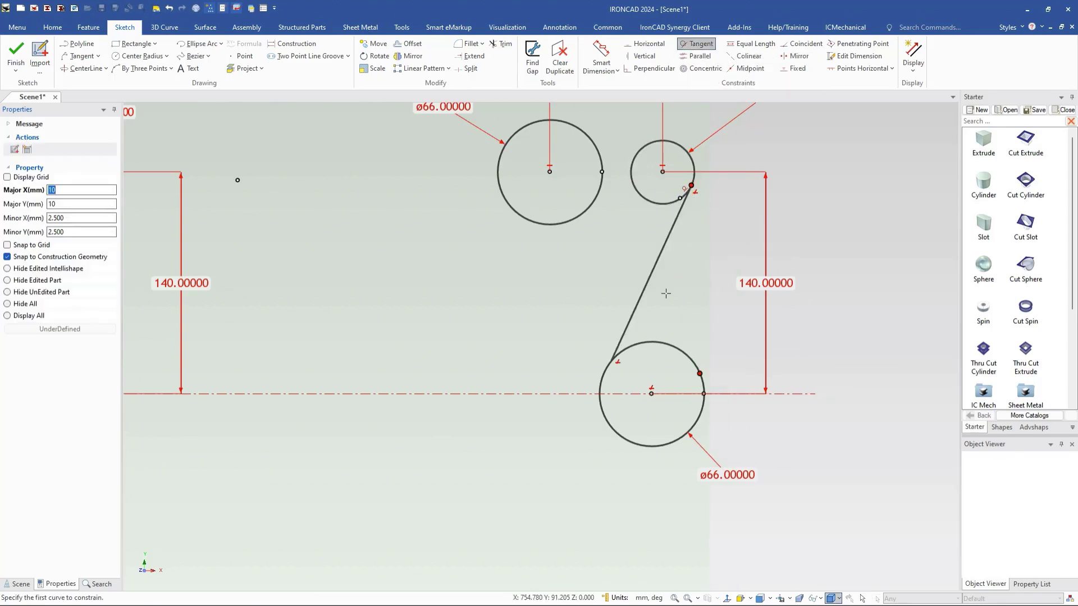
left_click(620, 340)
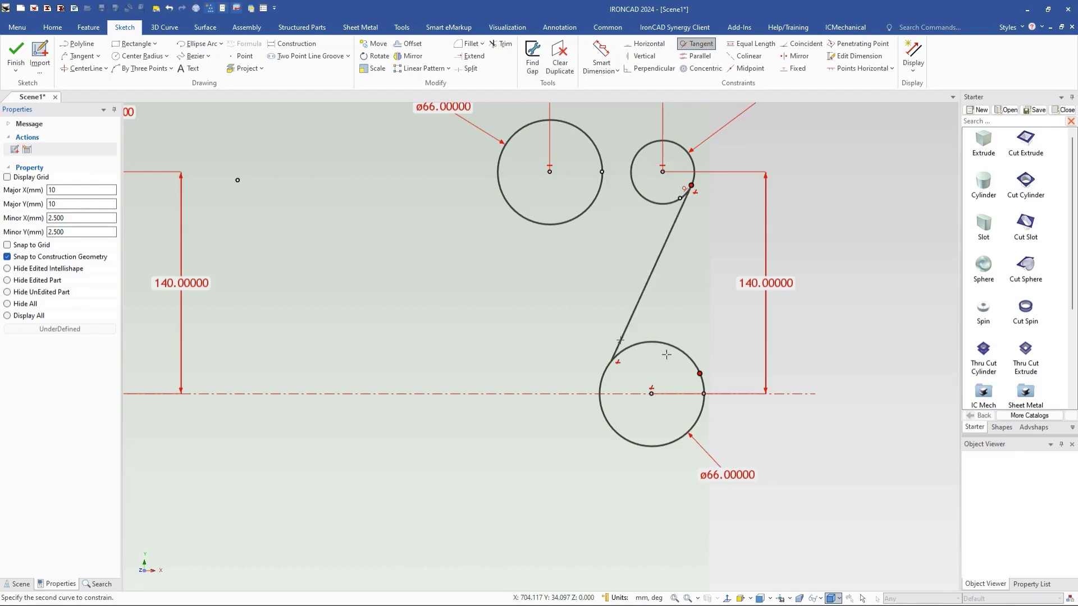
left_click(696, 365)
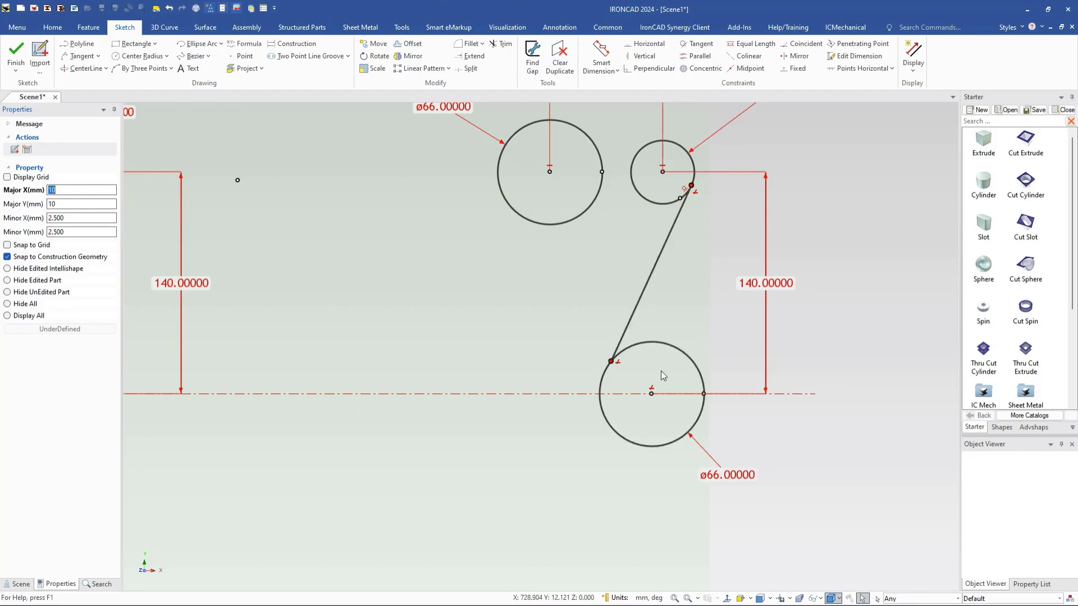
- Move the lower circle left along the X axis and constrain the line tangent to its right side
left_click_drag(654, 396, 554, 397)
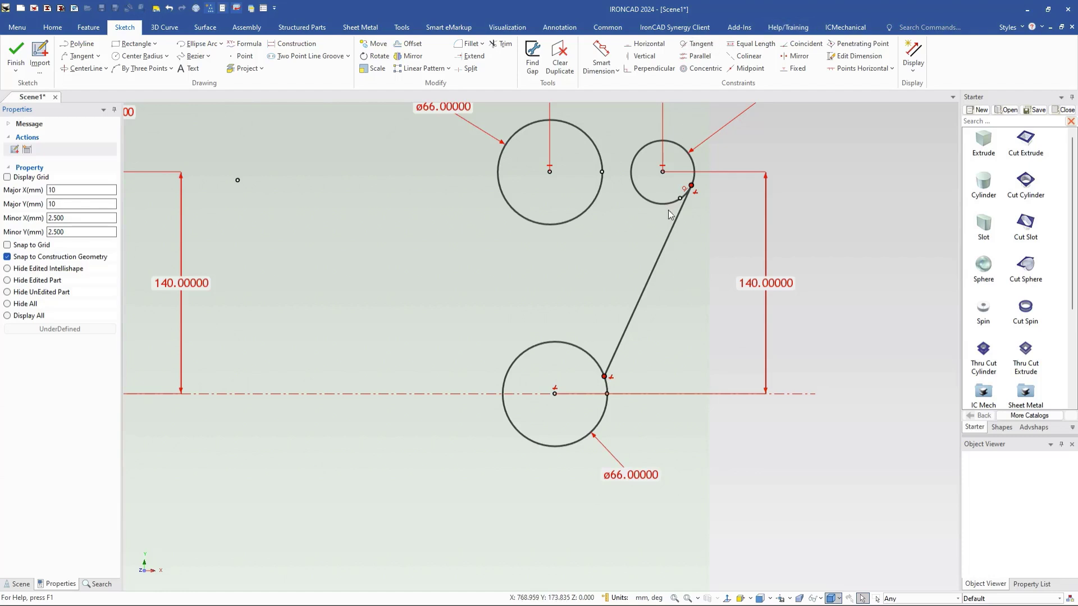
left_click(697, 44)
left_click(619, 347)
left_click(600, 368)
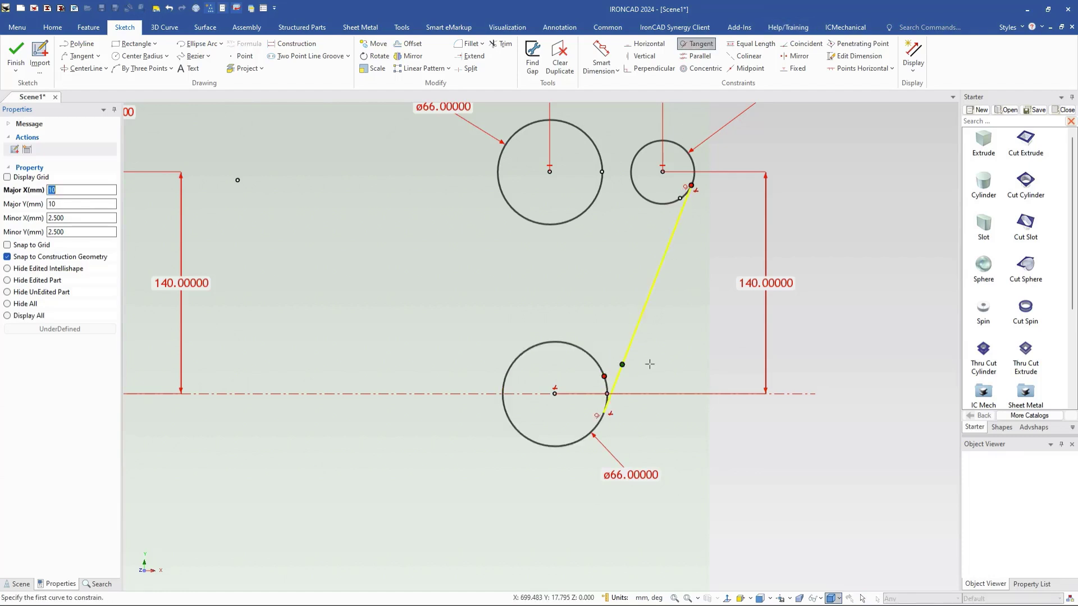
key("Escape")
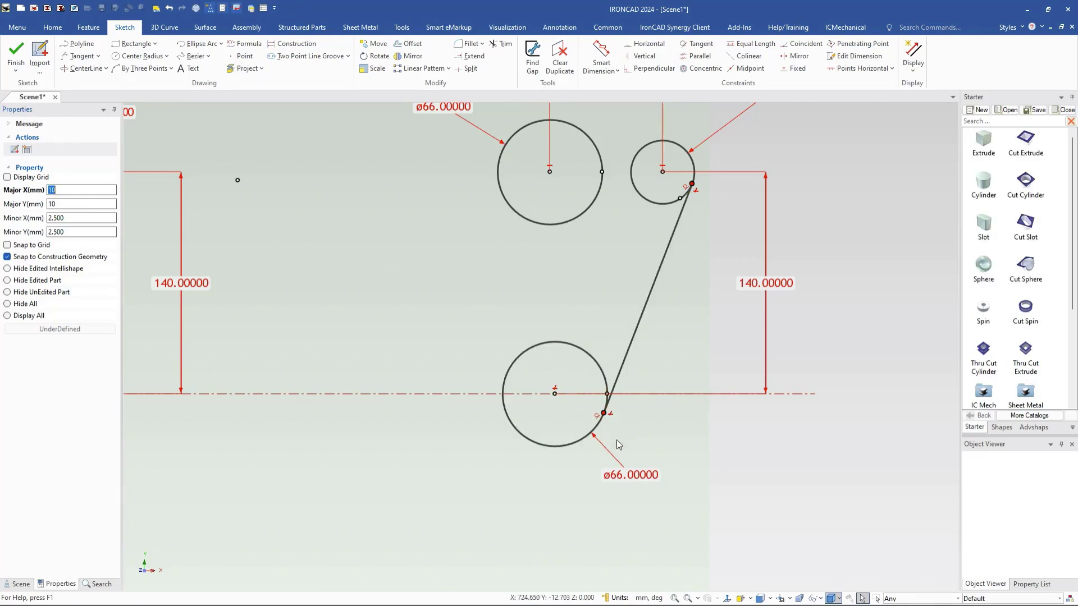
- Apply a Vertical constraint to the line joining the small circle and the lower circle
left_click(643, 56)
left_click(658, 272)
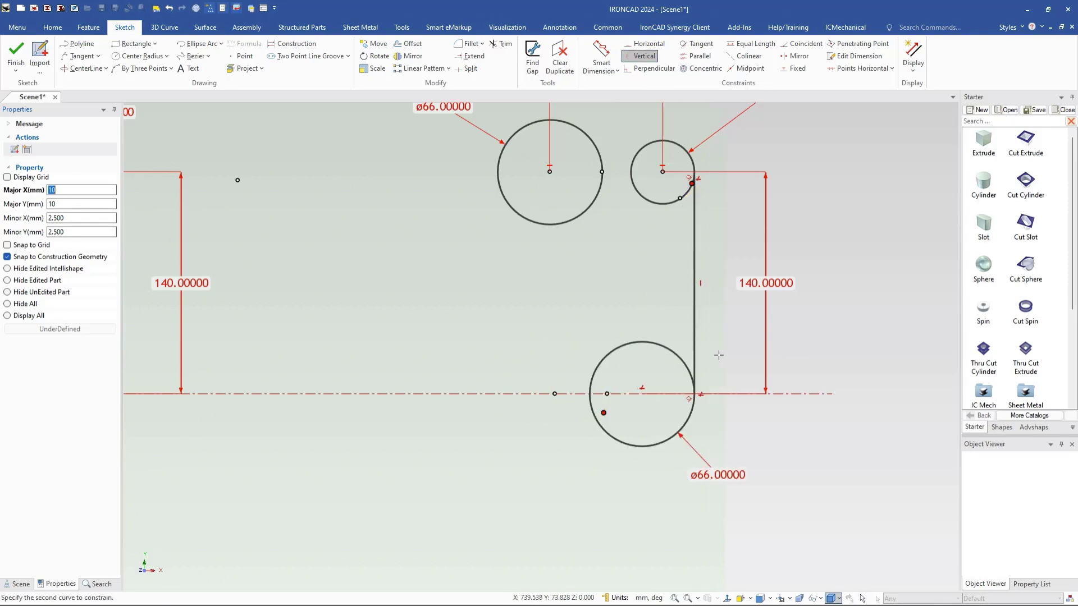
key("Escape")
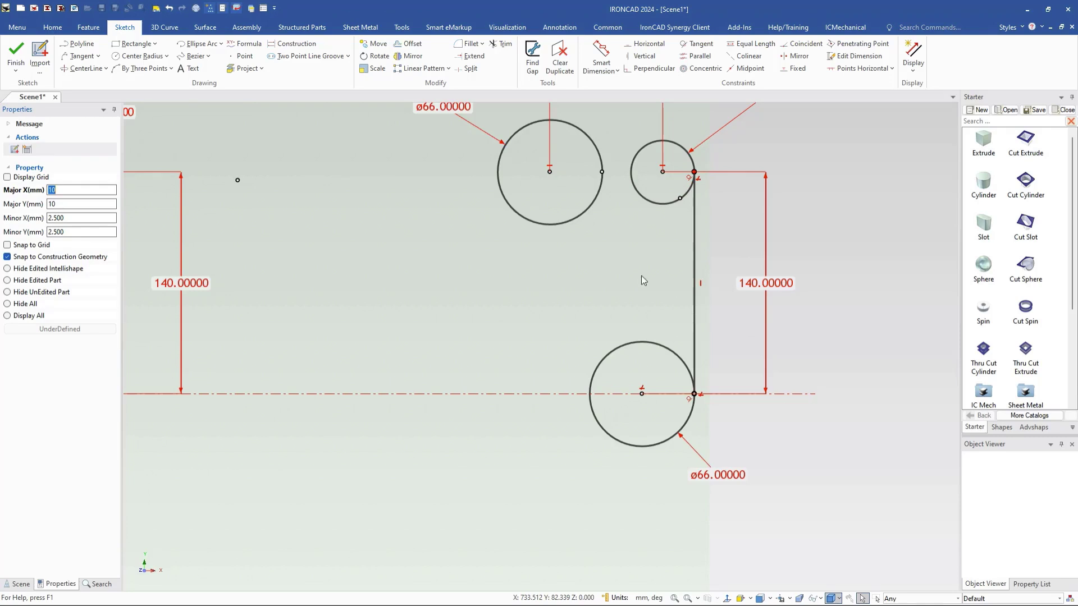
- Draw a three-point arc from the large upper circle's left edge to the lower circle's lower left, bulging outward with a radius of about 124 mm
scroll(644, 280, "down", 3)
scroll(545, 327, "up", 2)
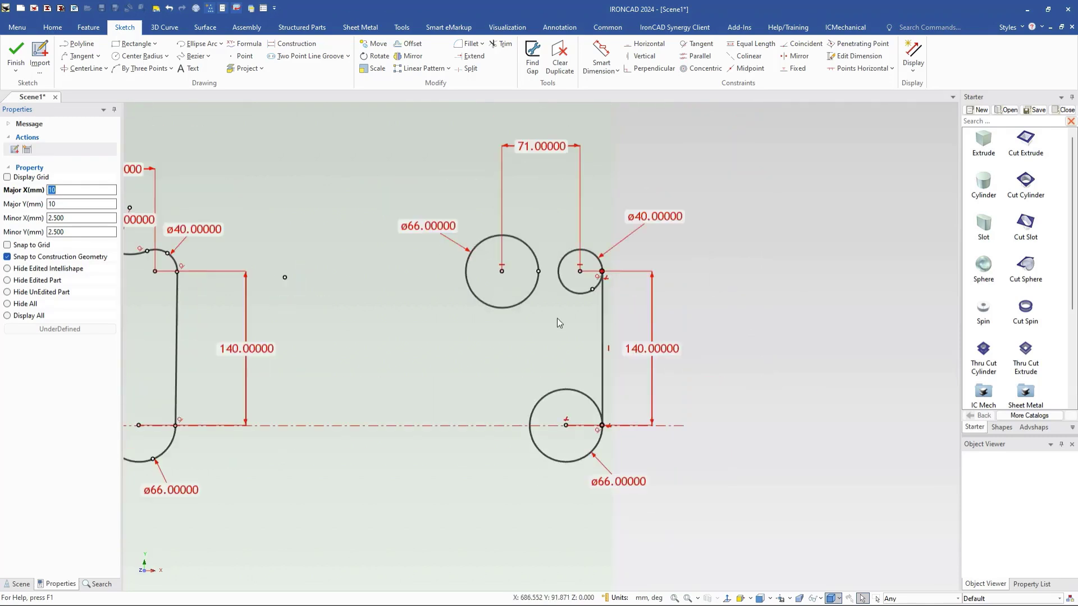
key("a")
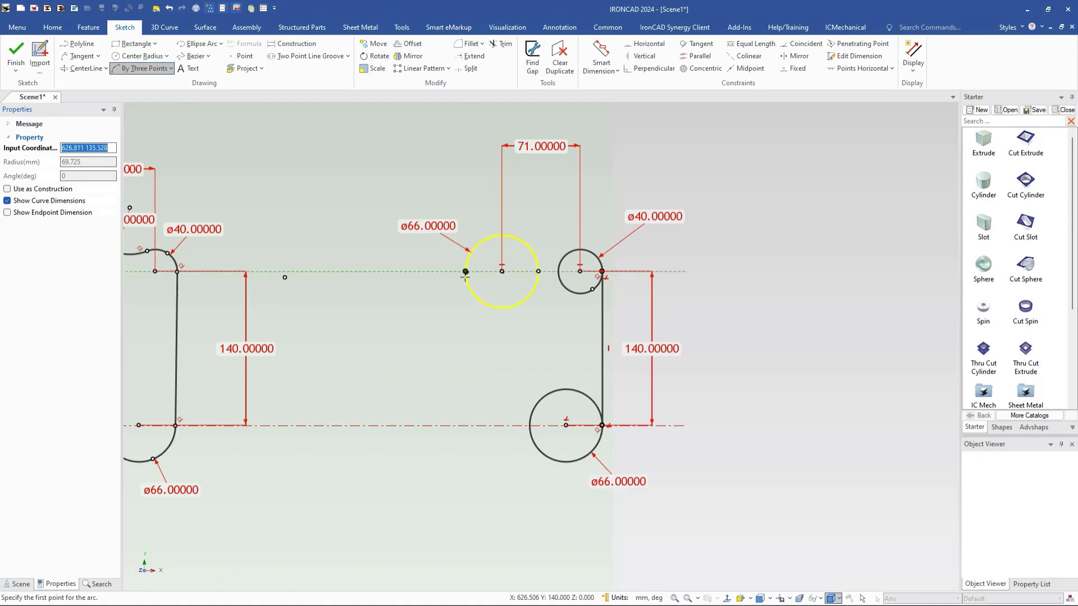
left_click(465, 277)
left_click(541, 455)
left_click(502, 423)
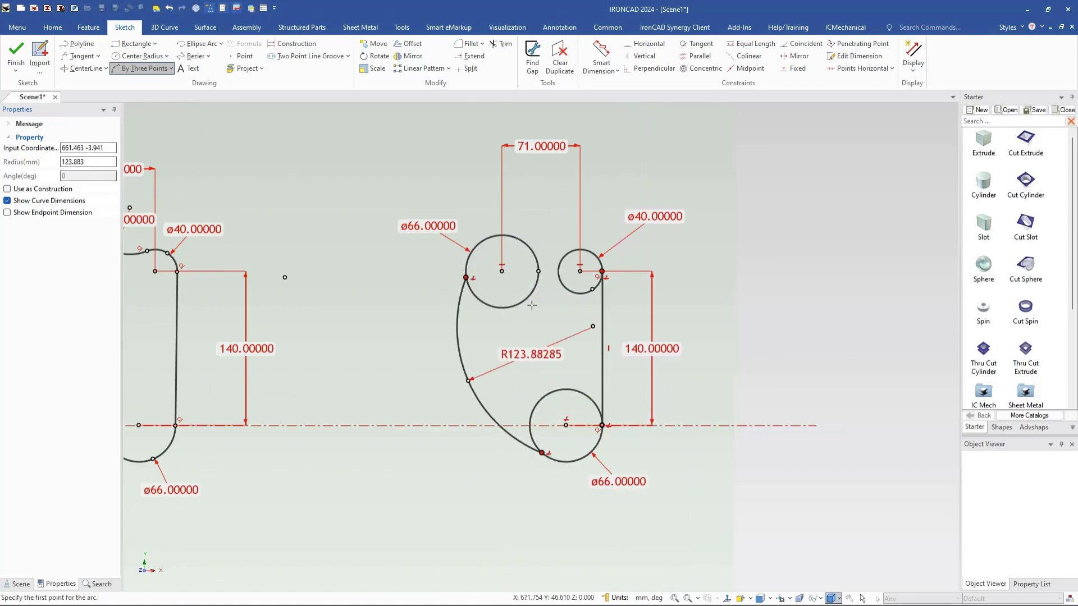
- Draw a concave three-point arc with a radius of about 45 mm bridging the tops of the two upper circles
left_click(517, 238)
left_click(556, 255)
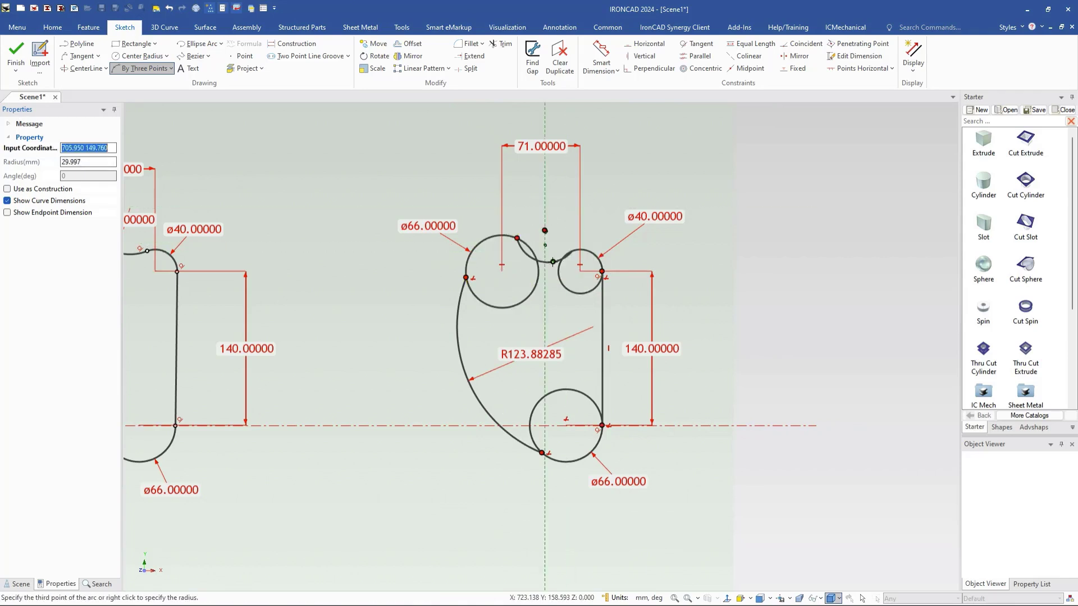
left_click(543, 253)
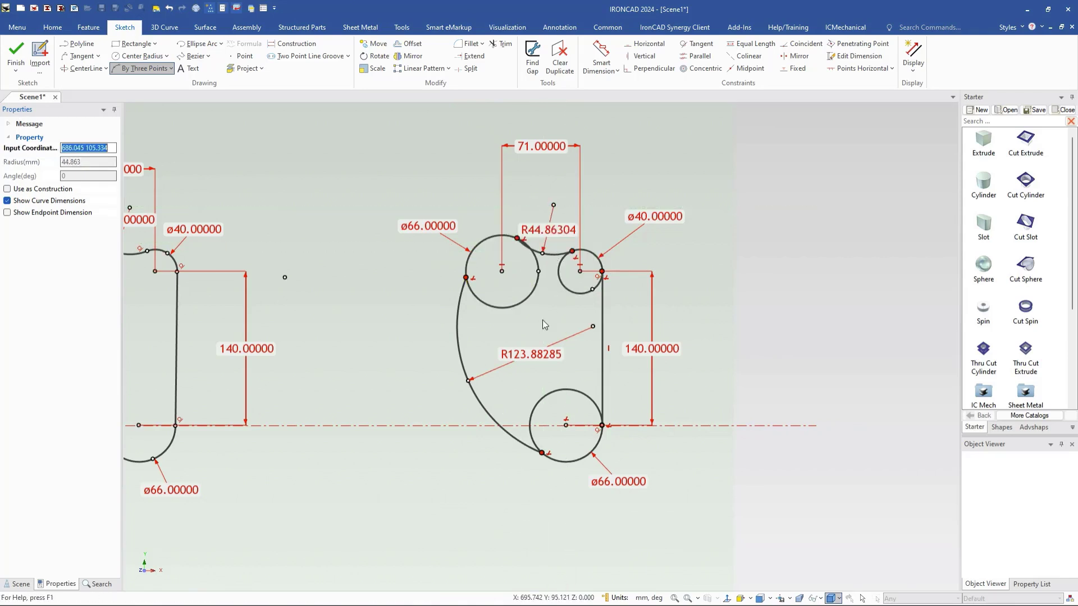
- Set the large side arc's radius to 222 mm and the radius of the concave arc between the upper circles to 42 mm
key("Escape")
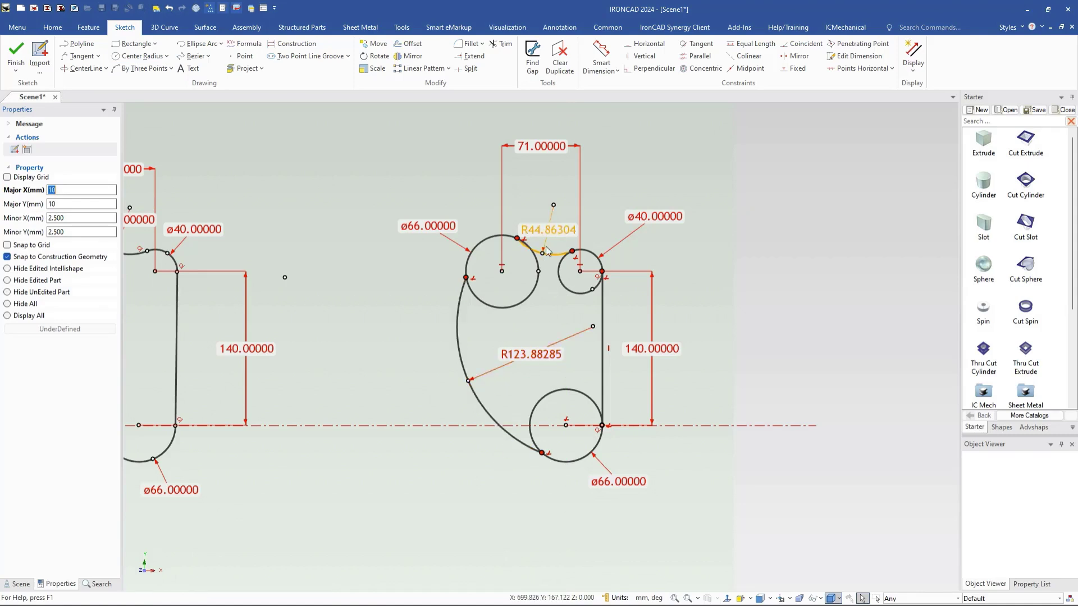
double_click(531, 353)
type("222")
key("Return")
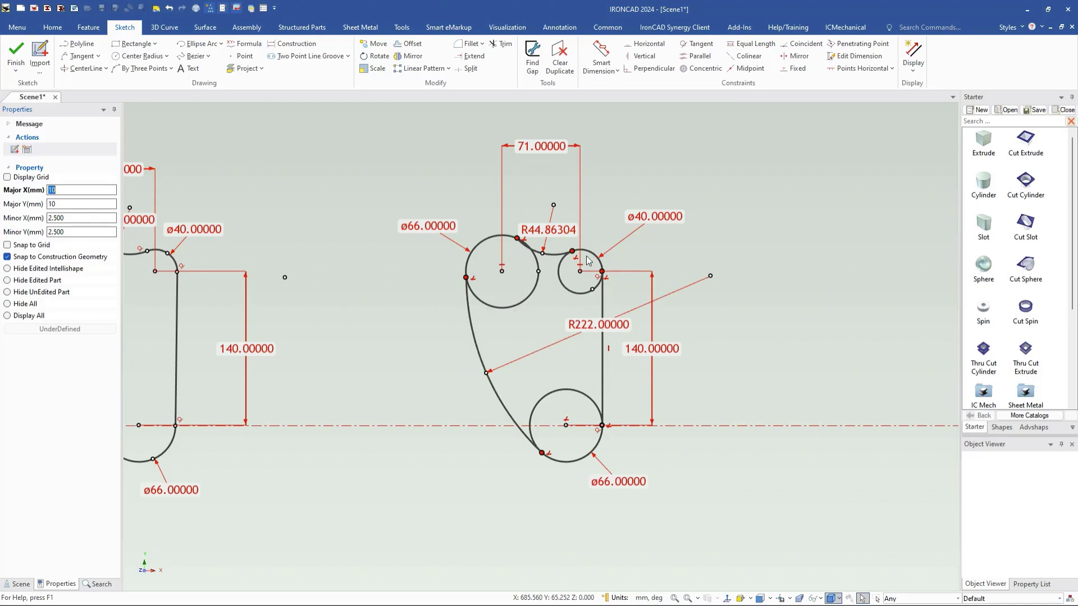
double_click(561, 230)
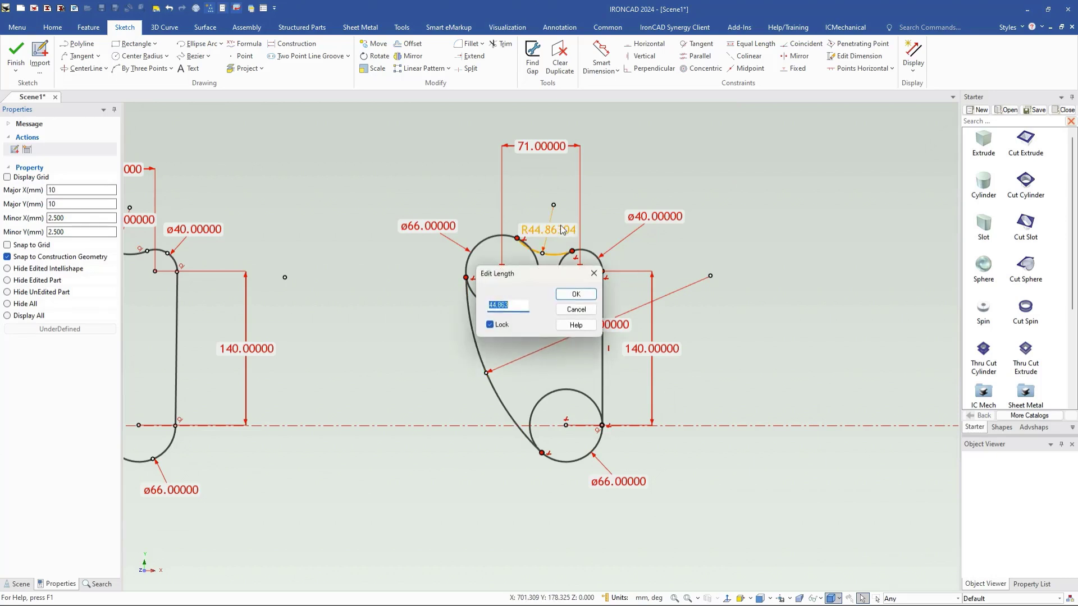
key("Return")
mouse_move(562, 231)
left_mouse_down()
mouse_move(565, 203)
mouse_move(650, 155)
mouse_move(563, 229)
mouse_move(541, 223)
mouse_move(551, 224)
left_mouse_up()
- Apply Tangent constraints between the R222 arc and both 66 mm circles, at its upper and lower ends
scroll(526, 429, "up", 2)
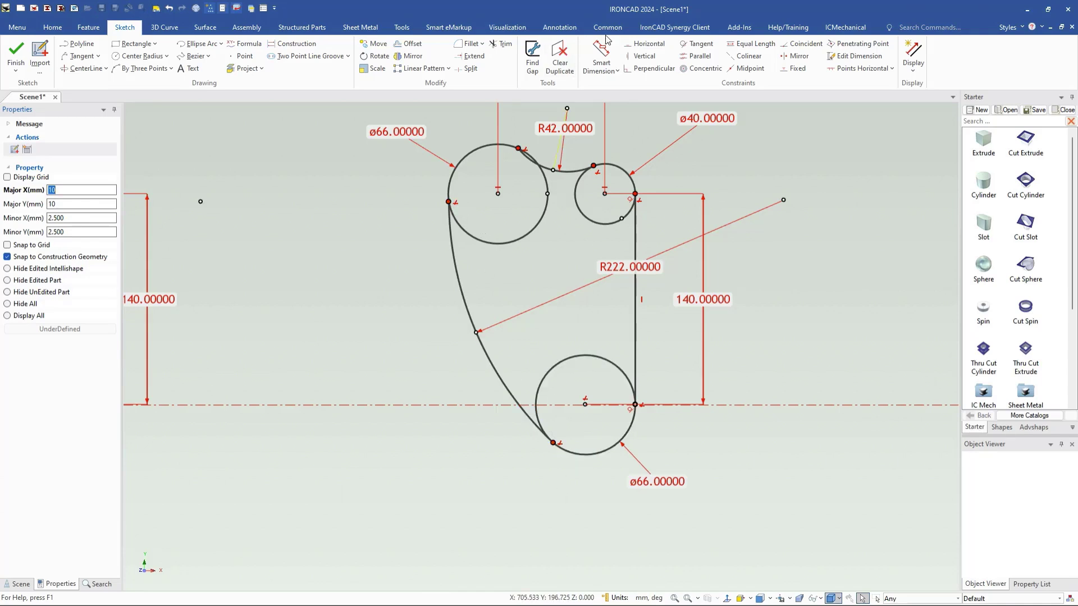
left_click(697, 44)
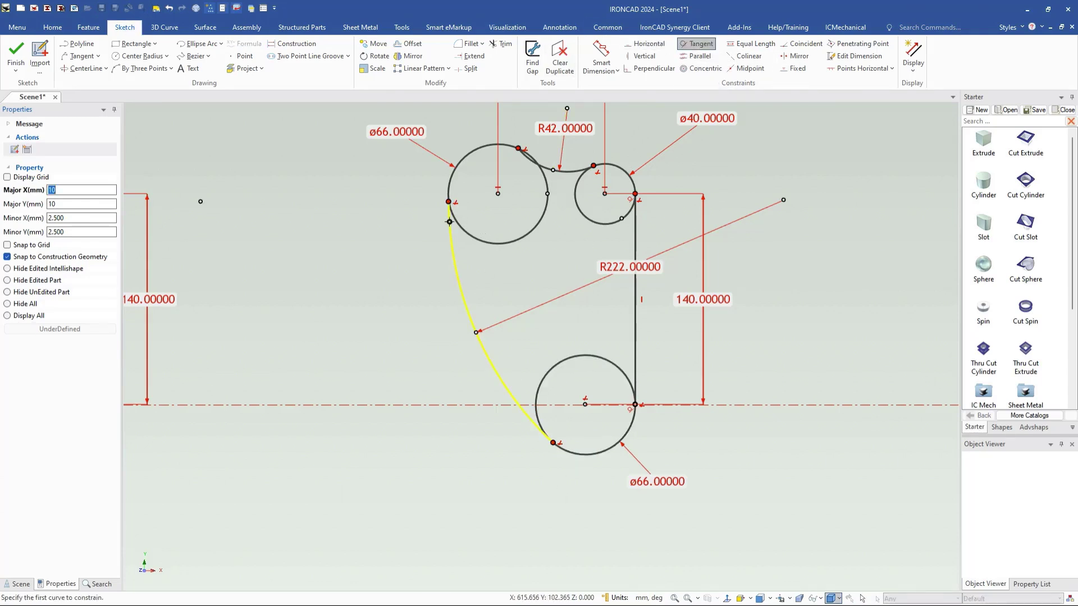
left_click(449, 222)
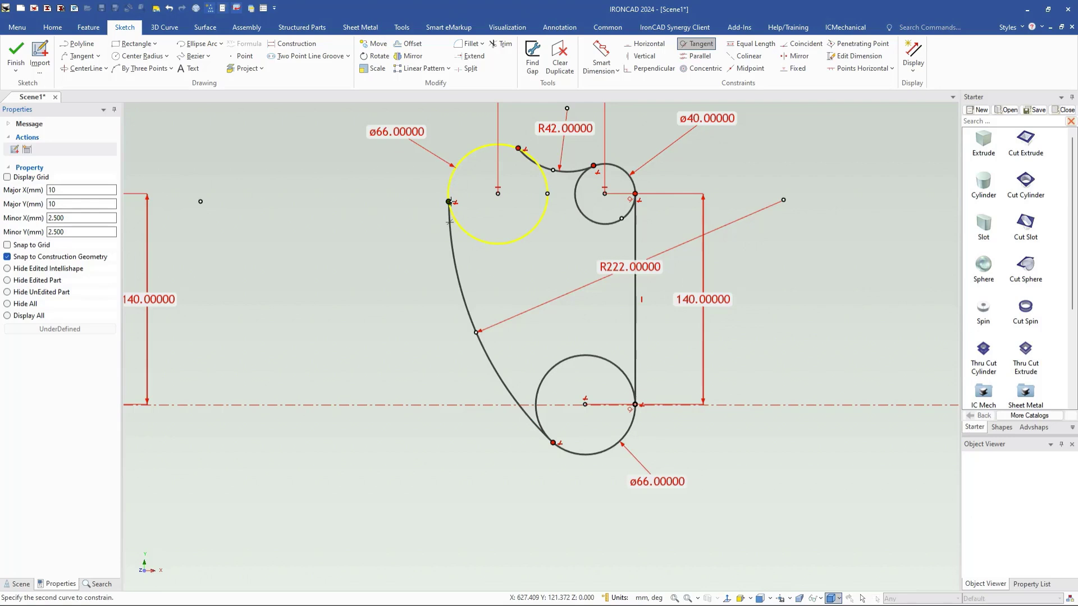
left_click(451, 183)
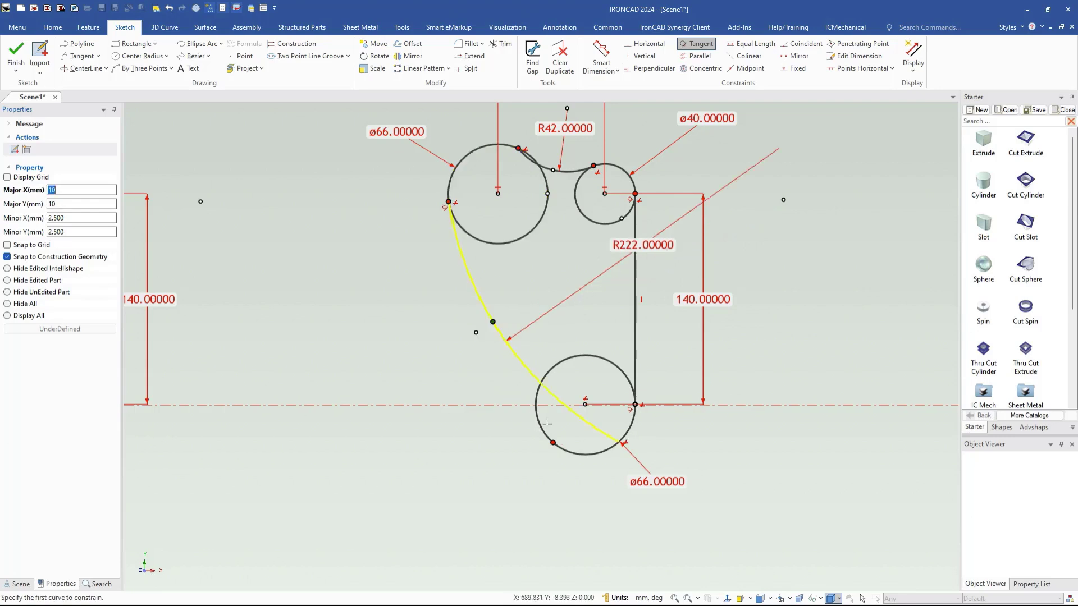
left_click(597, 432)
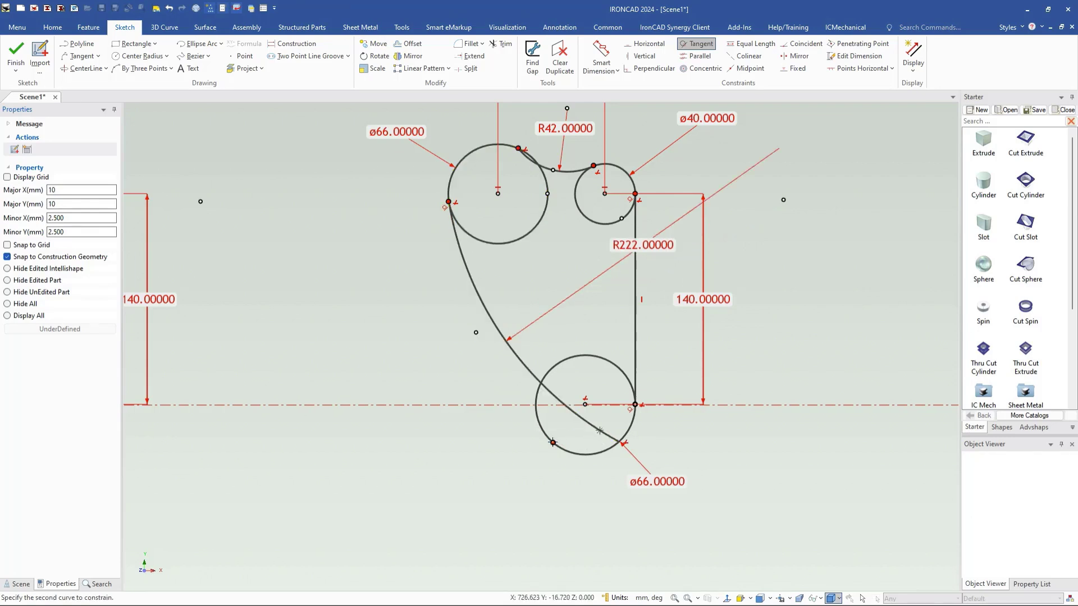
left_click(545, 437)
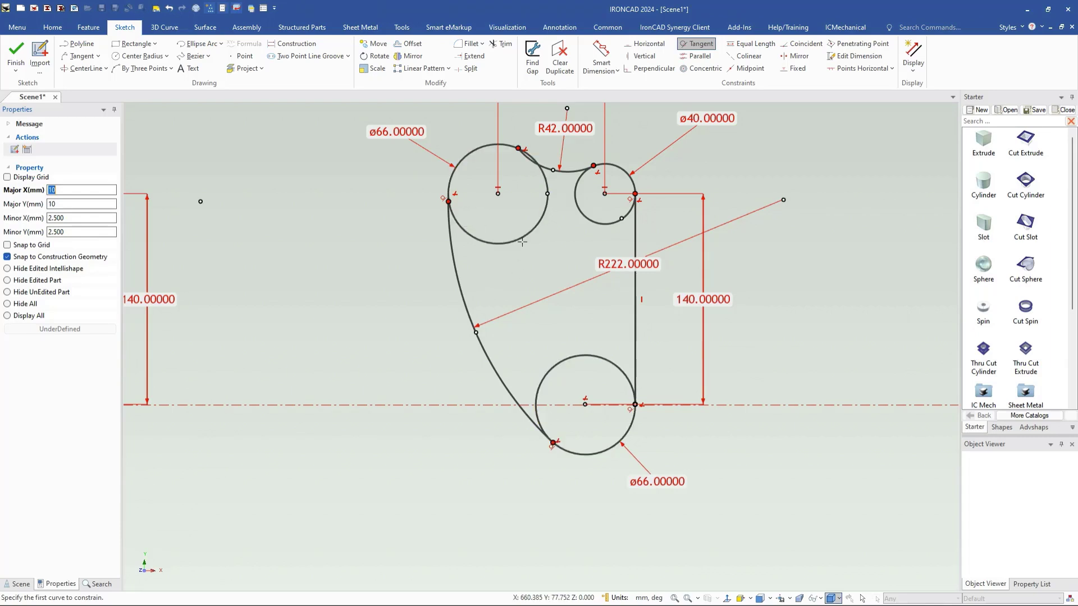
- Apply Tangent constraints between the R42 concave arc and the two upper circles it bridges
scroll(529, 158, "up", 4)
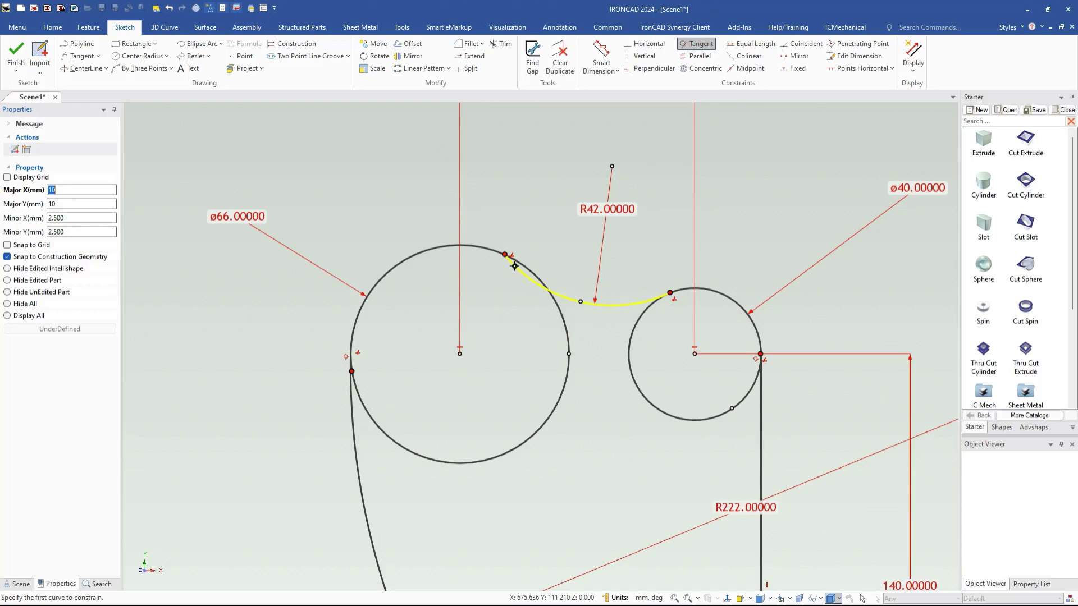
left_click(516, 267)
left_click(523, 264)
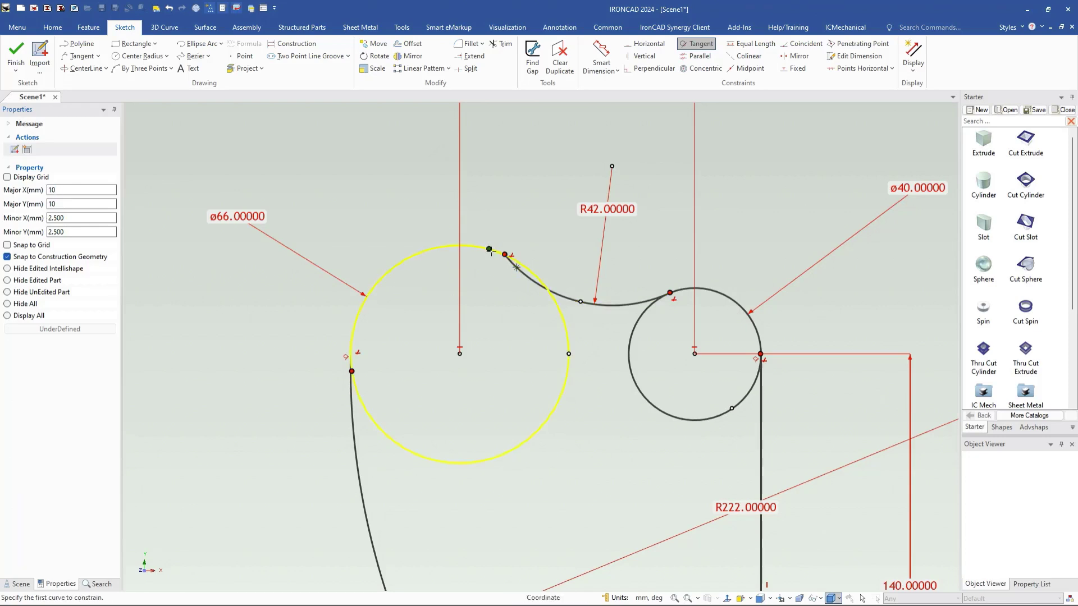
left_click(634, 299)
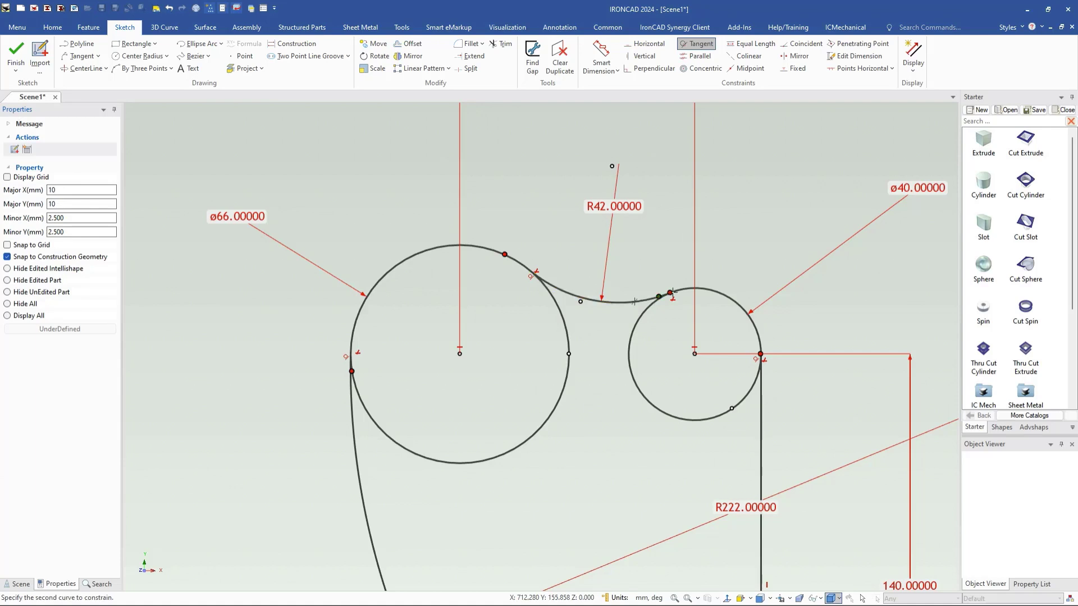
left_click(679, 290)
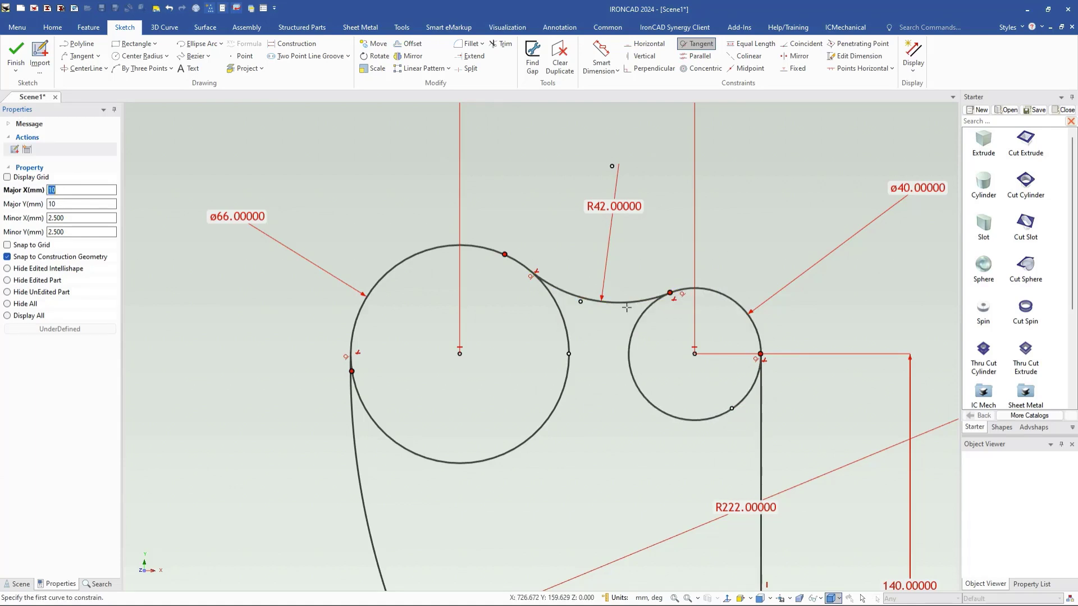
left_click(697, 44)
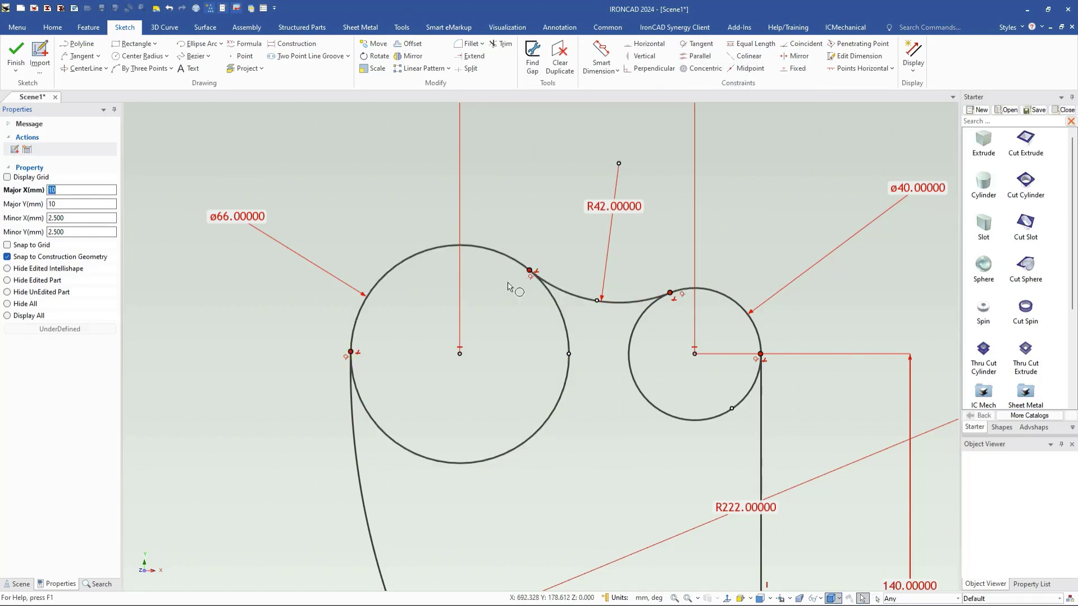
- Trim the inner portions of the lower circle and the two upper circles, leaving only the closed outer profile
scroll(508, 264, "down", 5)
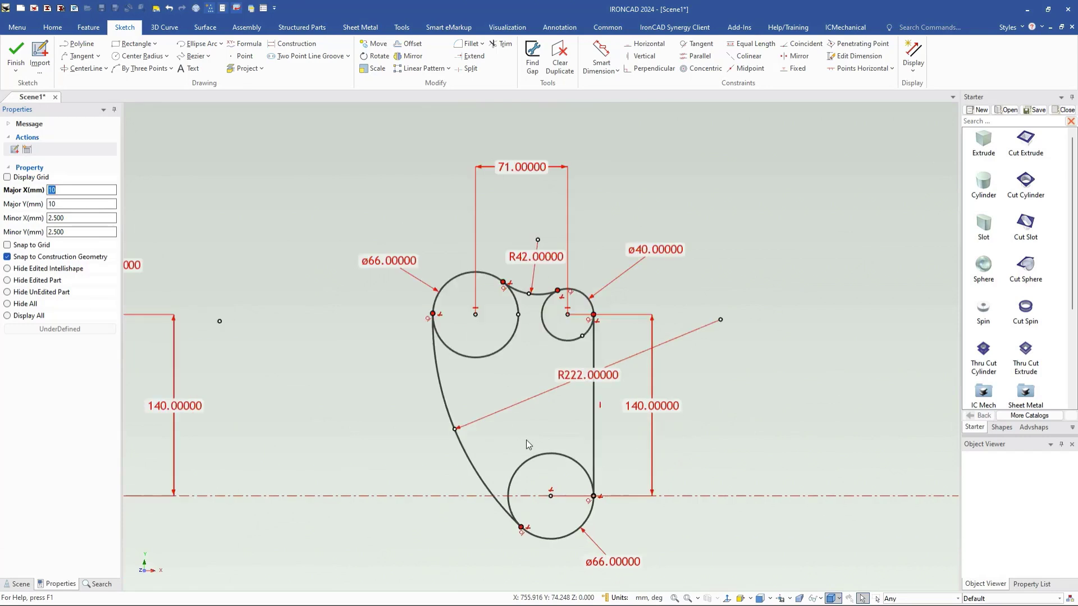
scroll(533, 445, "up", 3)
right_click(564, 362)
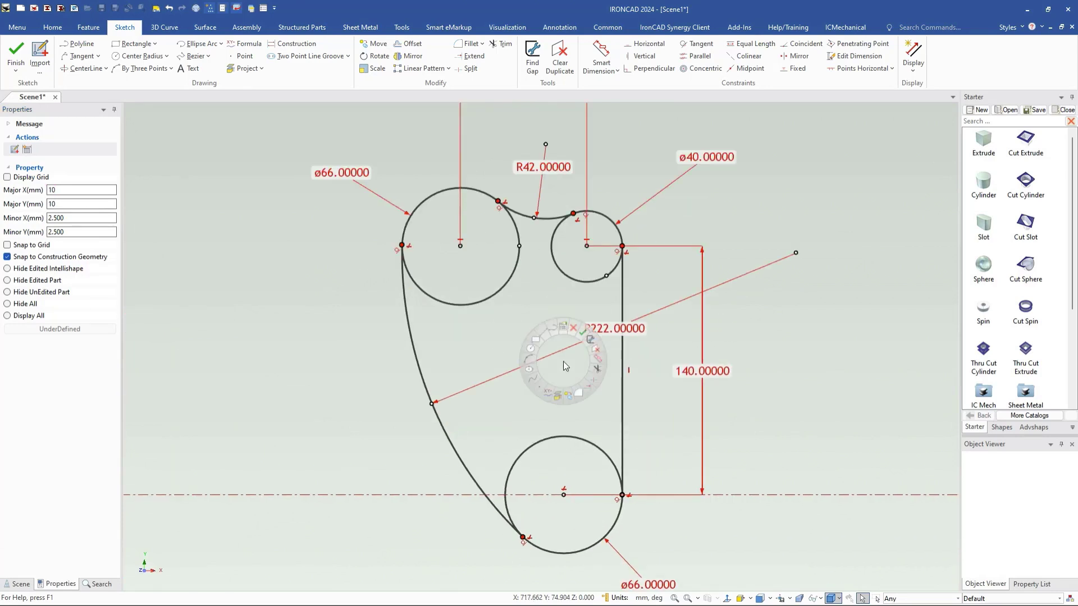
left_click(598, 369)
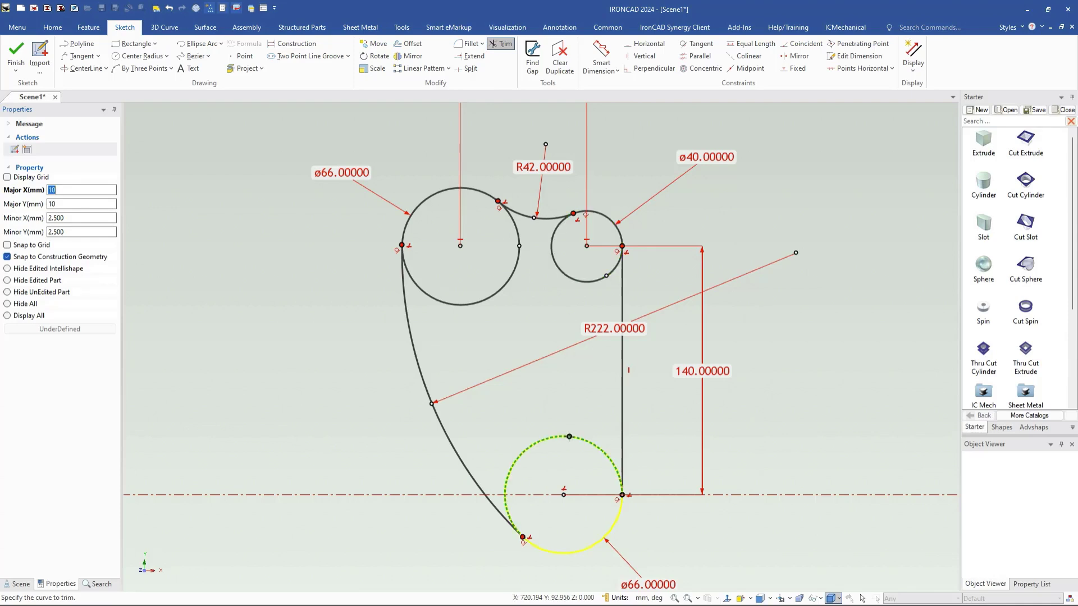
left_click(564, 438)
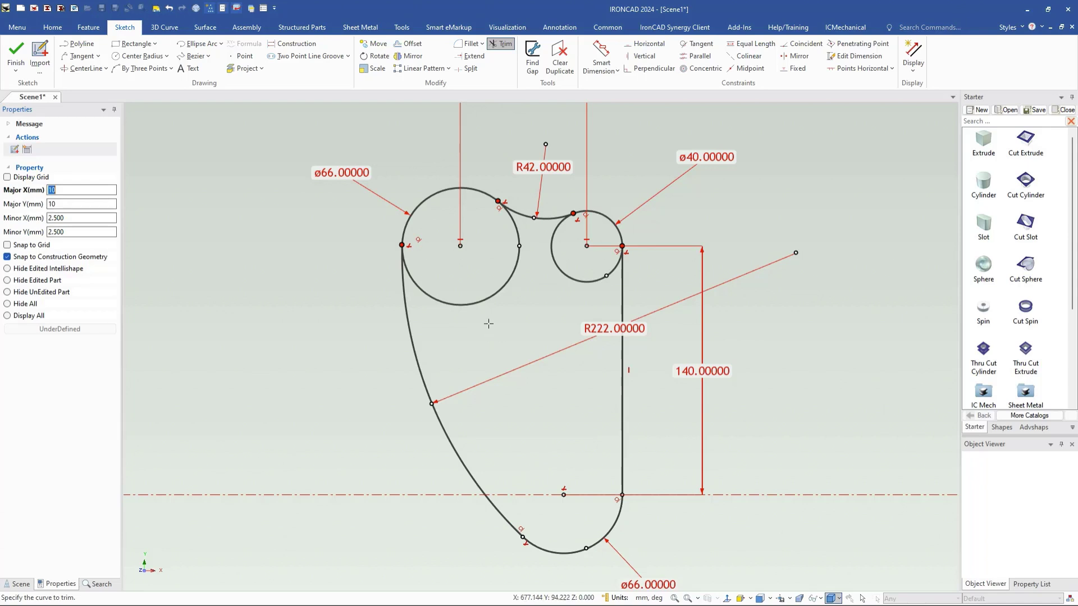
left_click(513, 270)
left_click(579, 280)
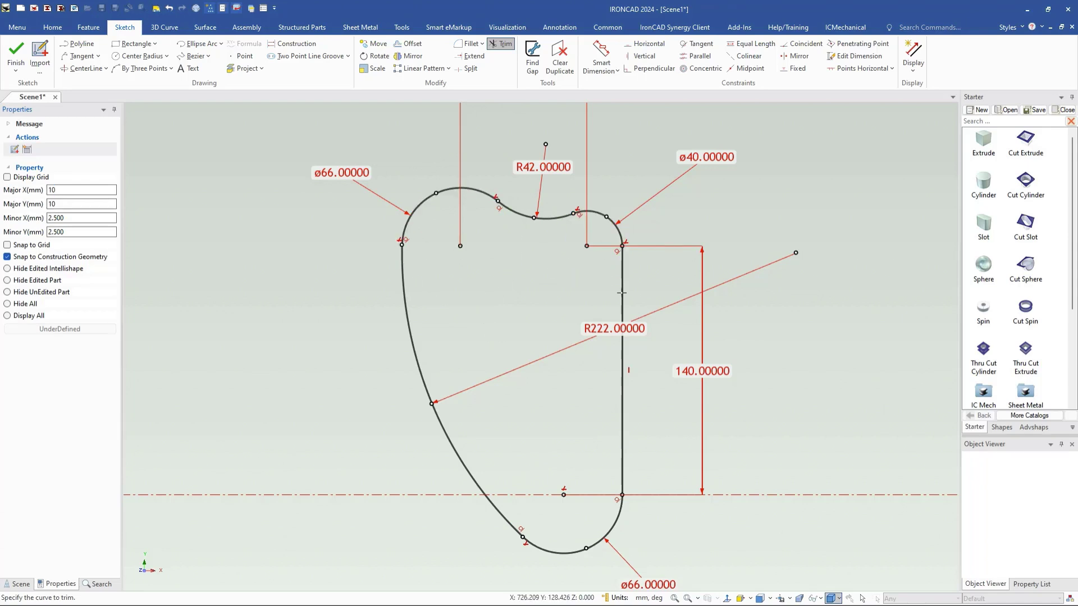
key("Escape")
scroll(800, 386, "down", 2)
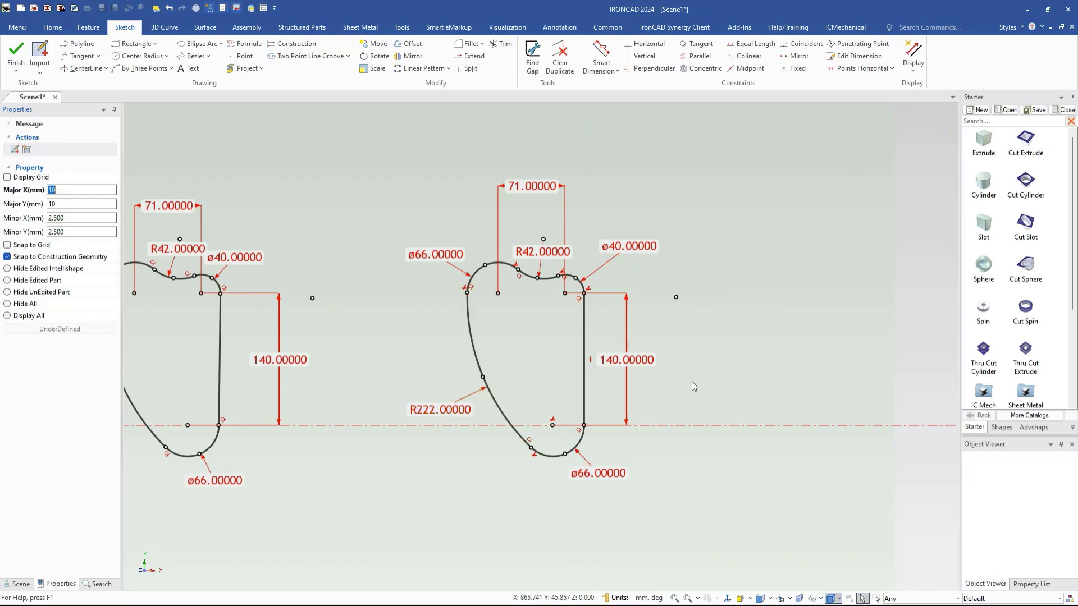
scroll(316, 405, "down", 2)
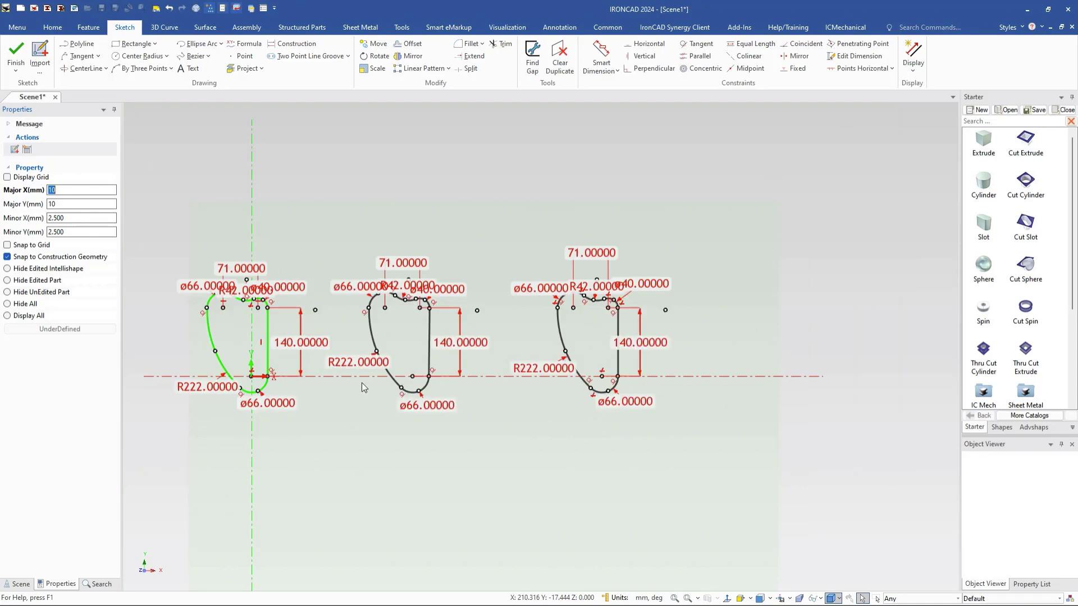
scroll(362, 383, "up", 1)
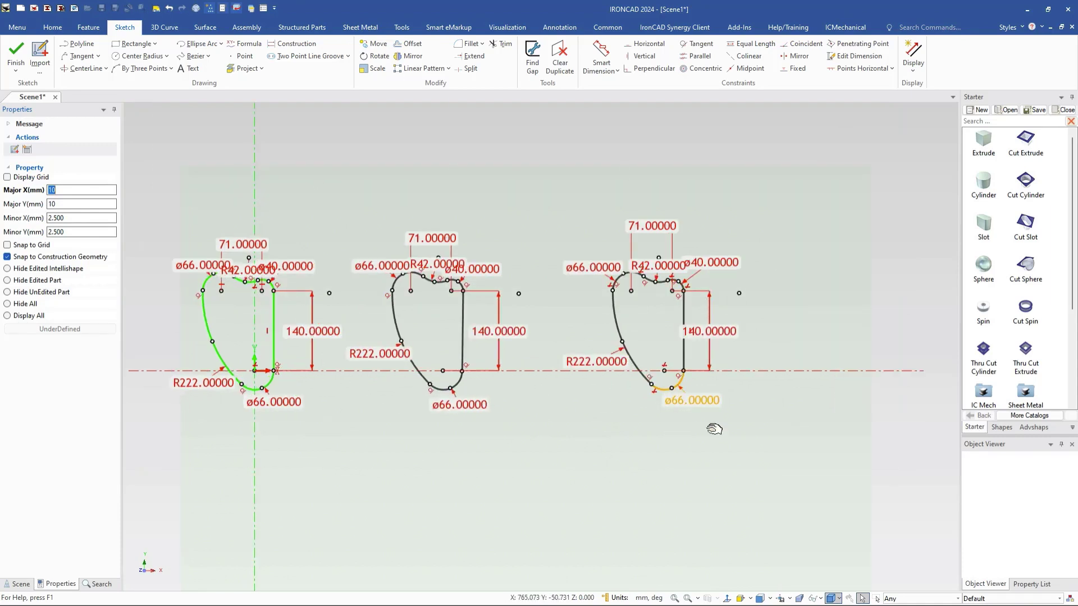